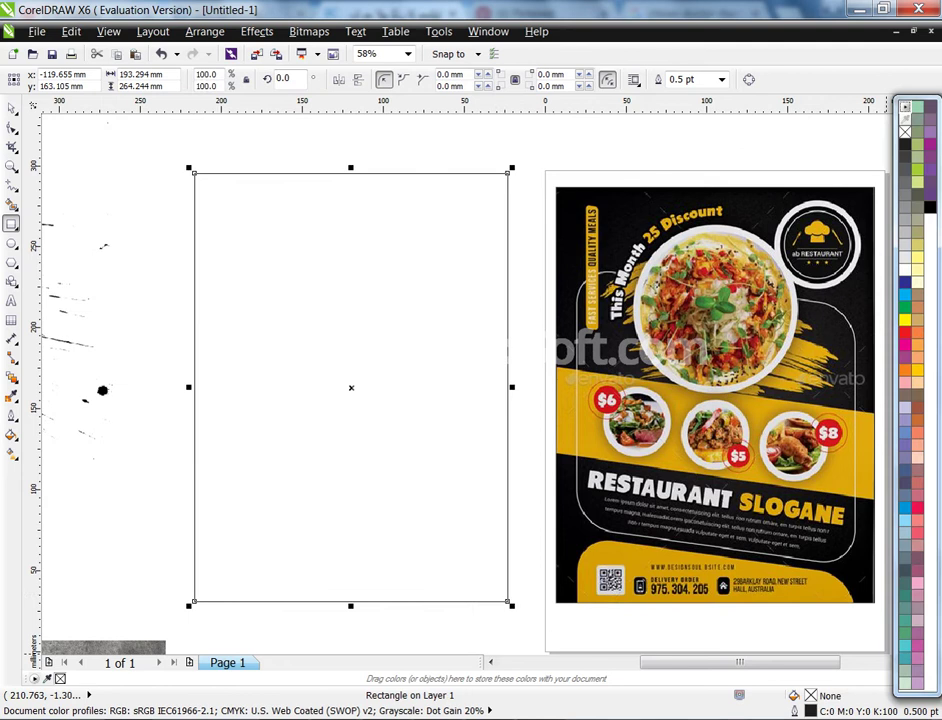
# - Fill the large poster rectangle with black and draw a rounded rectangle about 177 by 94 mm over its upper part, with corner radii of about 11 mm
pyautogui.click(930, 207)
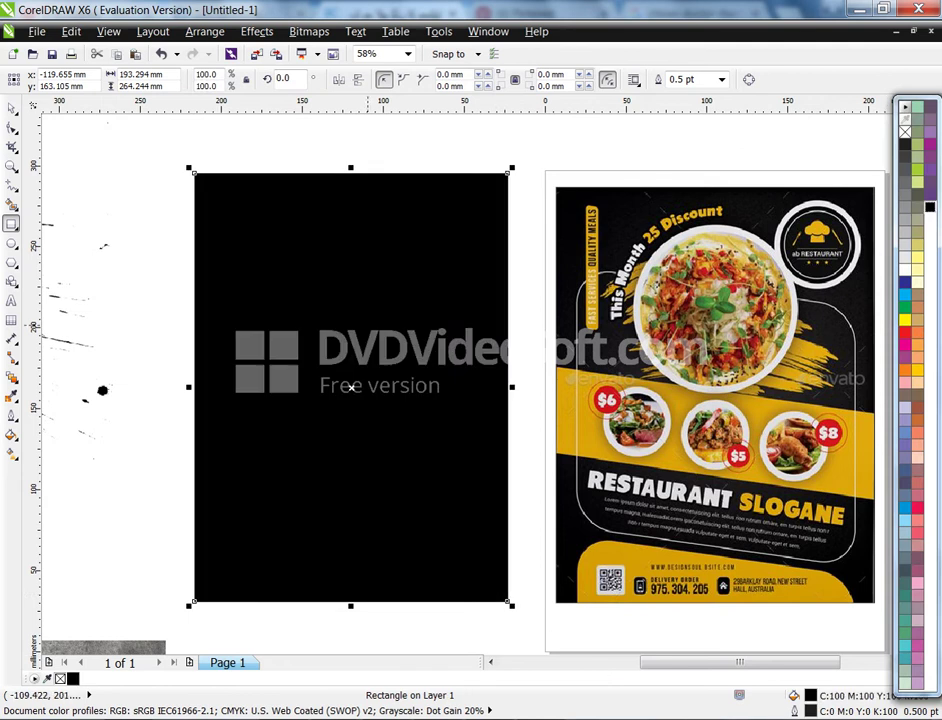
pyautogui.moveTo(239, 235); pyautogui.dragTo(527, 387)
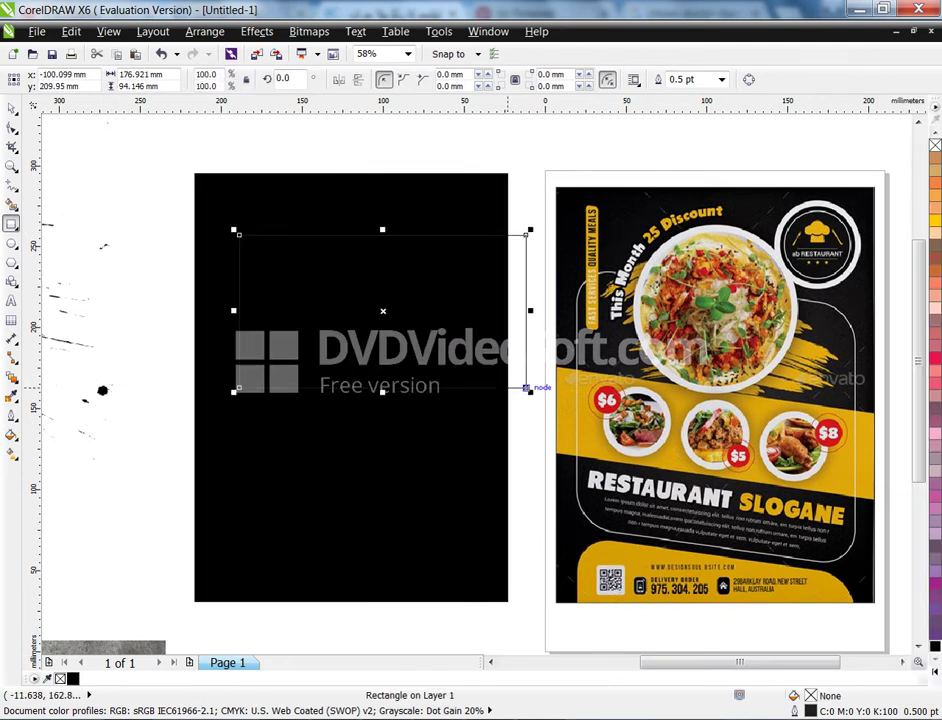
pyautogui.press('F10')
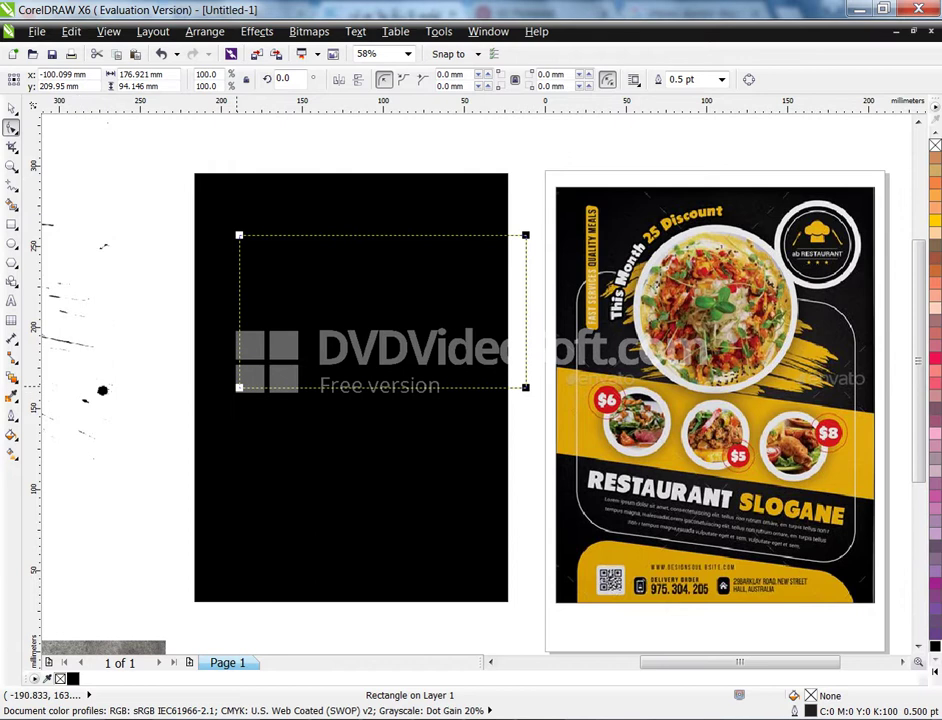
pyautogui.moveTo(239, 235); pyautogui.dragTo(257, 235)
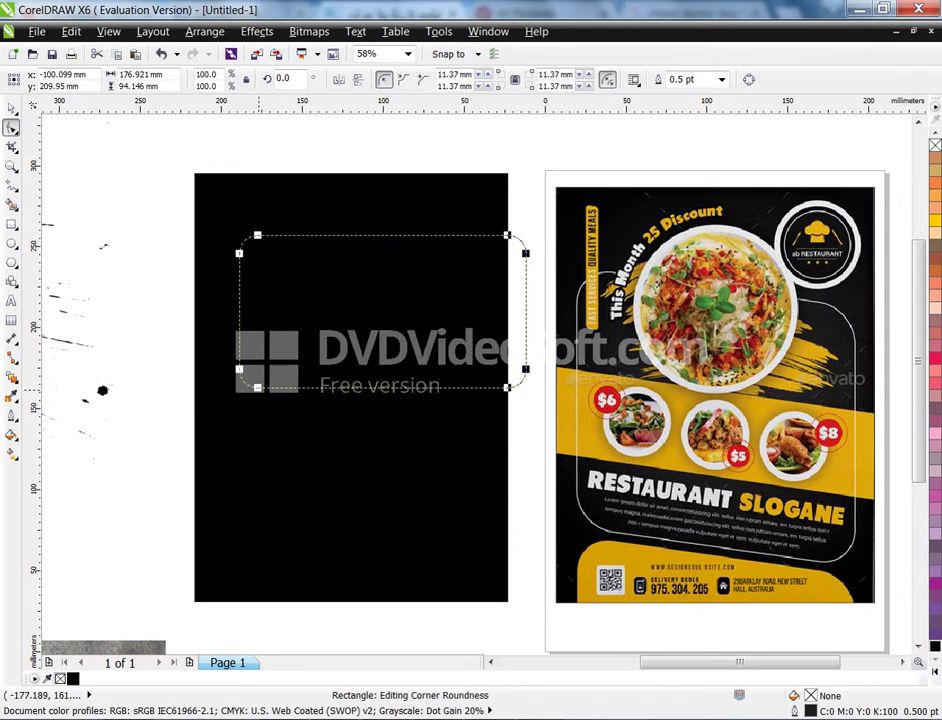
pyautogui.press('space')
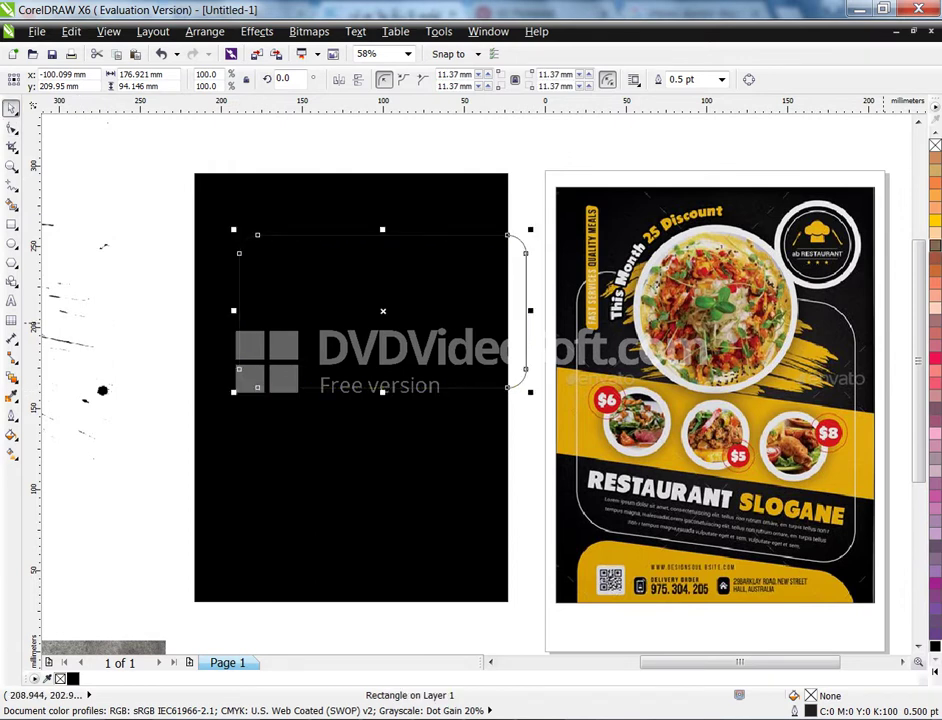
# - Fill the rounded rectangle with golden yellow and skew it at the poster's bottom edge so its top slopes down to the right
pyautogui.click(935, 220)
pyautogui.moveTo(357, 298); pyautogui.dragTo(336, 577)
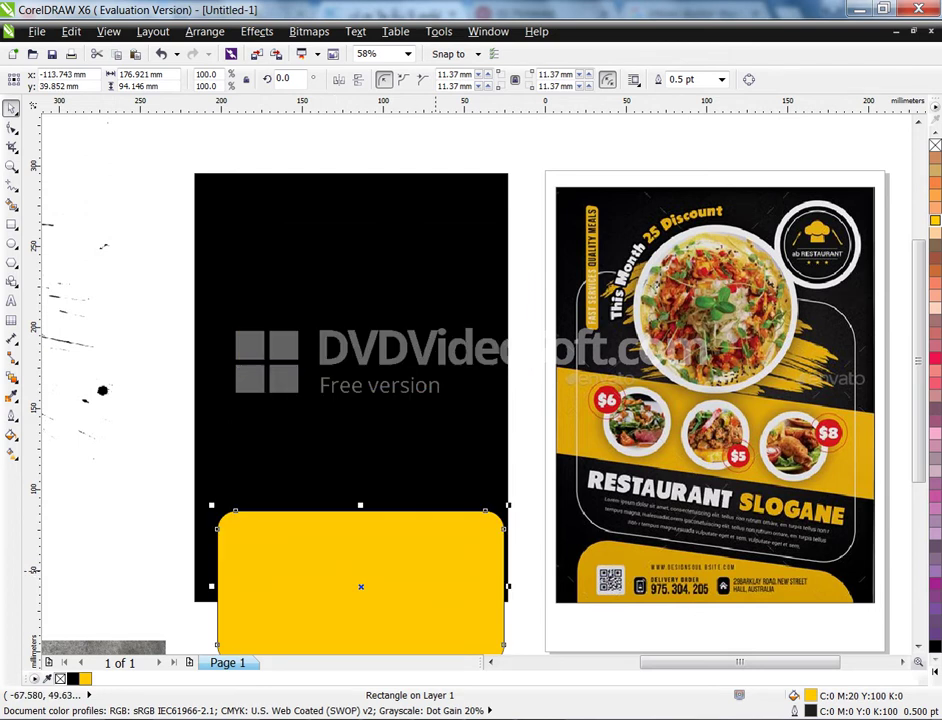
pyautogui.click(437, 571)
pyautogui.moveTo(507, 589); pyautogui.dragTo(451, 612)
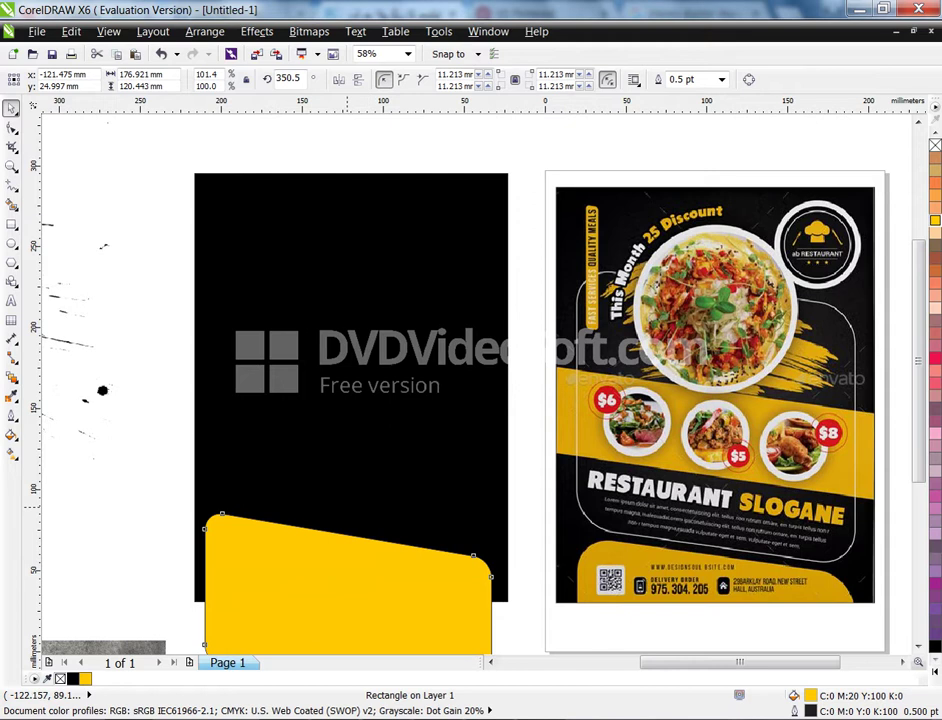
# - Reduce the height of the skewed yellow shape and centre it horizontally on the black background
pyautogui.moveTo(347, 506); pyautogui.dragTo(349, 531)
pyautogui.keyDown('shift'); pyautogui.click(431, 460); pyautogui.keyUp('shift')
pyautogui.press('c')
pyautogui.press('Escape')
# - Duplicate the yellow shape above the original, convert the copy to curves and stretch its lower nodes down to about 199 mm overall height
pyautogui.click(408, 626)
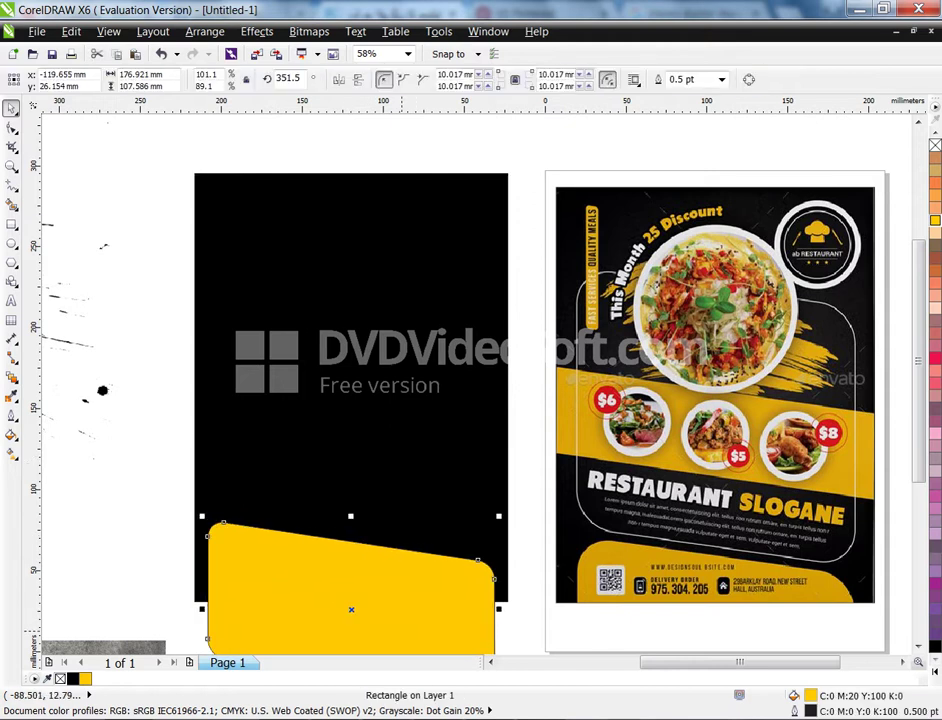
pyautogui.moveTo(402, 629); pyautogui.dragTo(402, 322)
pyautogui.press('F10')
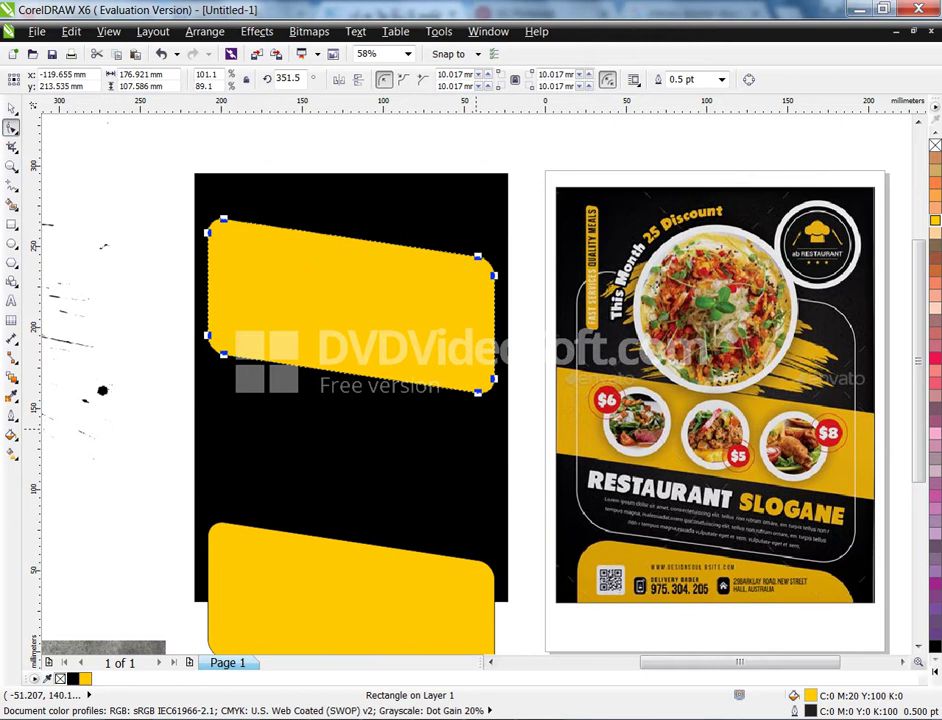
pyautogui.hotkey('ctrl', 'q')
pyautogui.moveTo(168, 280); pyautogui.dragTo(477, 540)
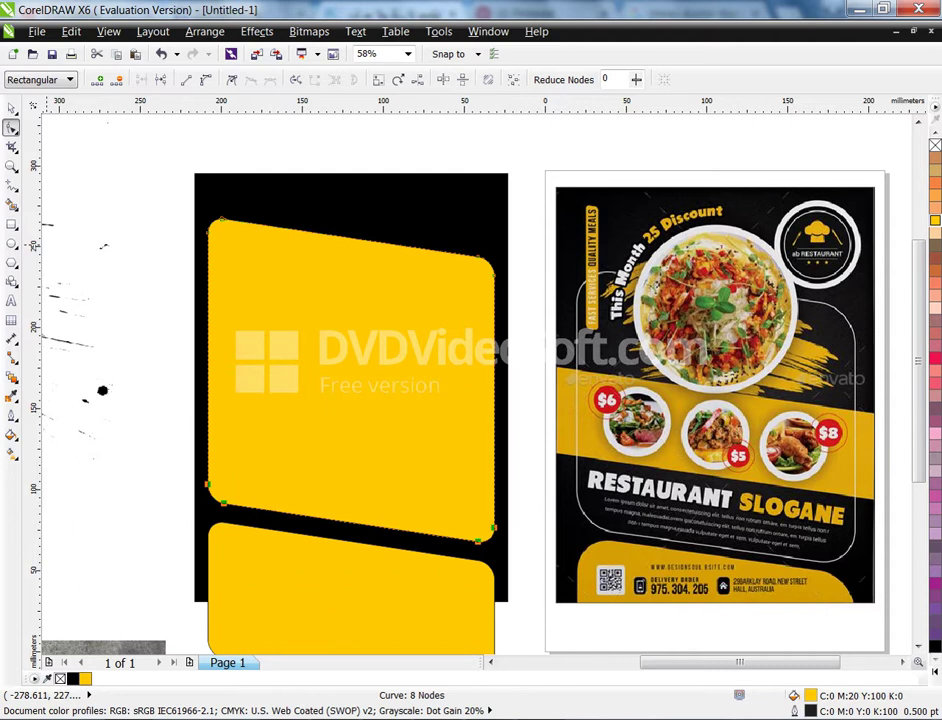
# - Remove the tall copy's fill and give it a white 2.0 pt outline with rounded corners and round line caps
pyautogui.press('space')
pyautogui.click(935, 145)
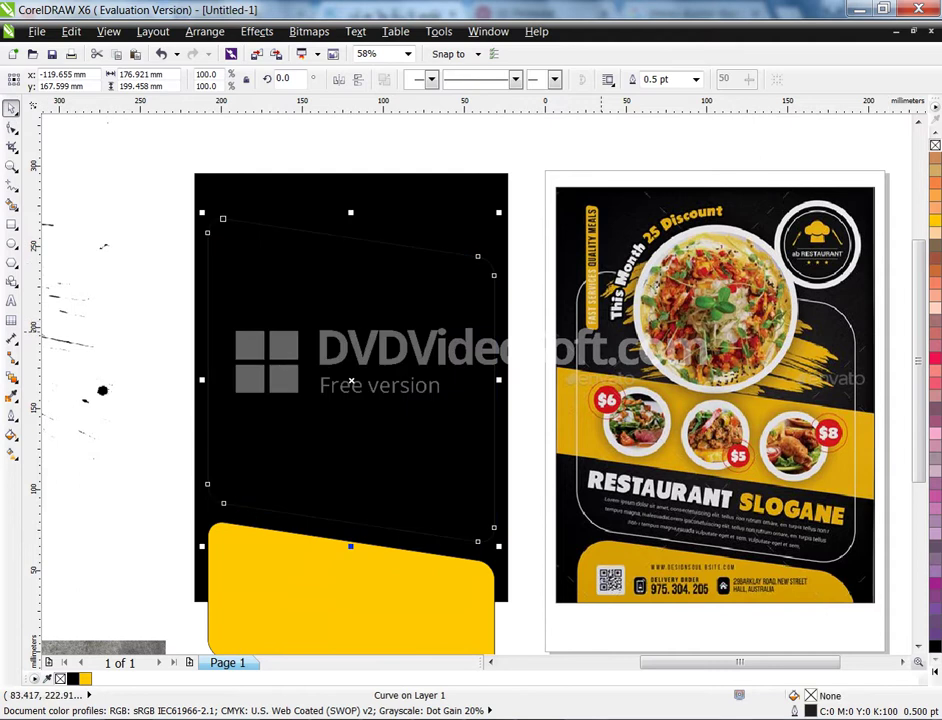
pyautogui.press('F12')
pyautogui.click(375, 264)
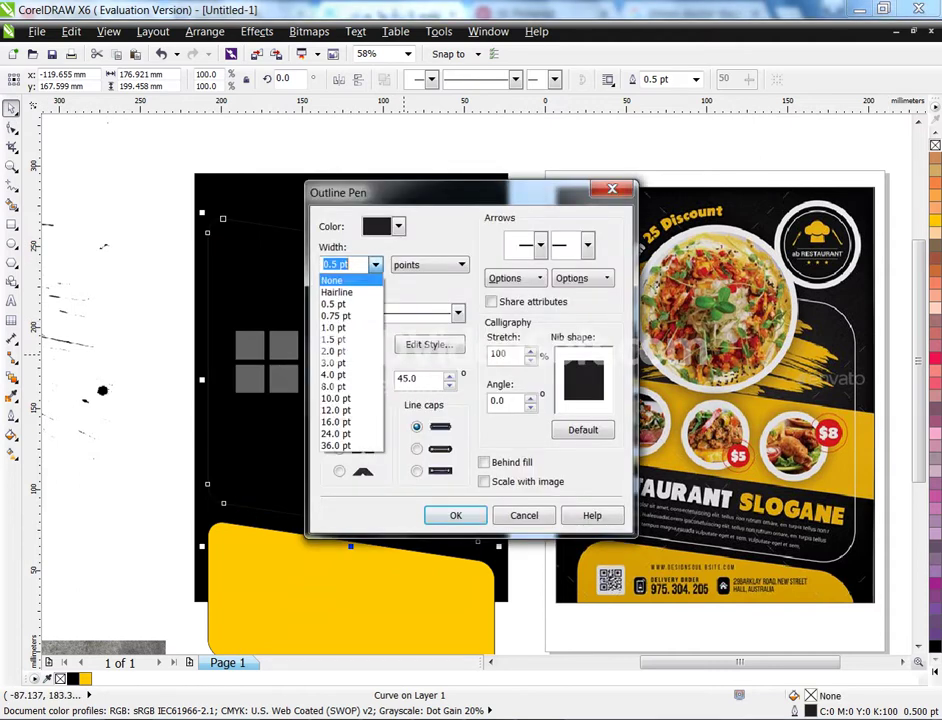
pyautogui.click(336, 344)
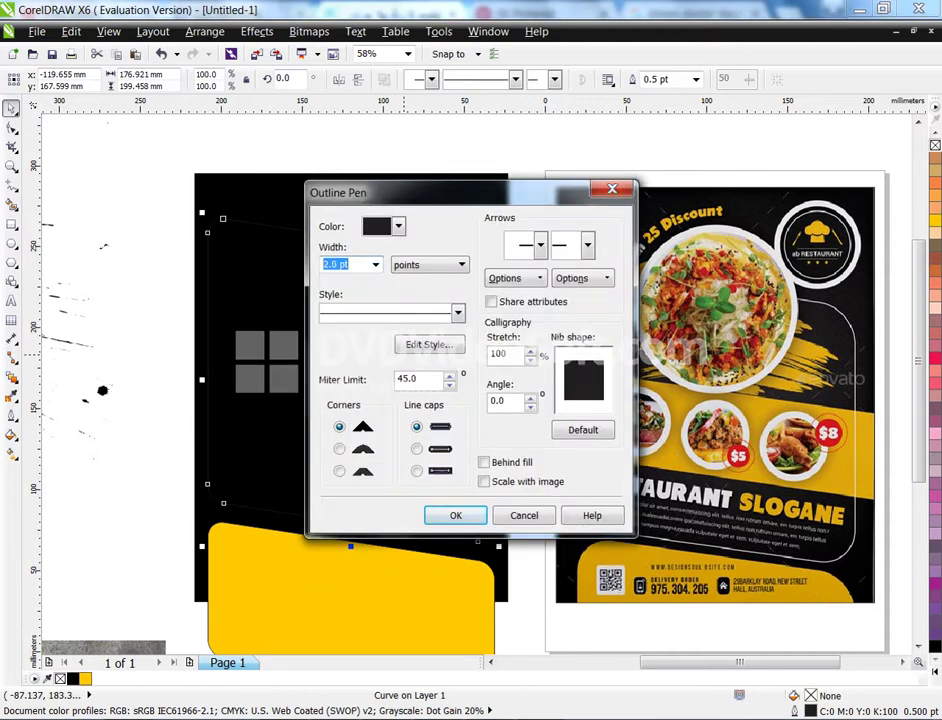
pyautogui.click(340, 449)
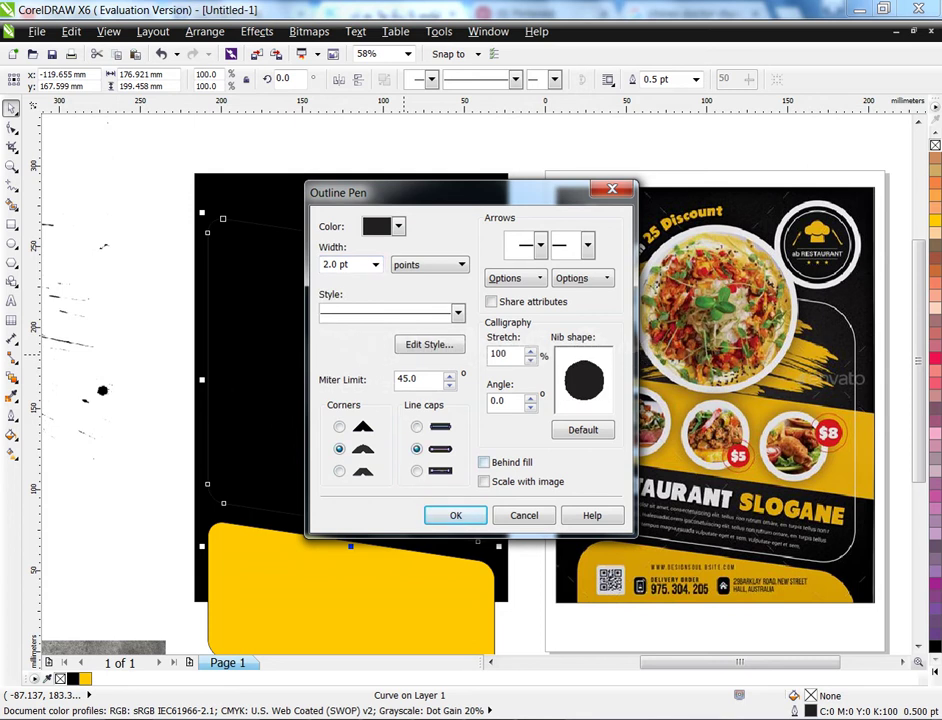
pyautogui.press('Return')
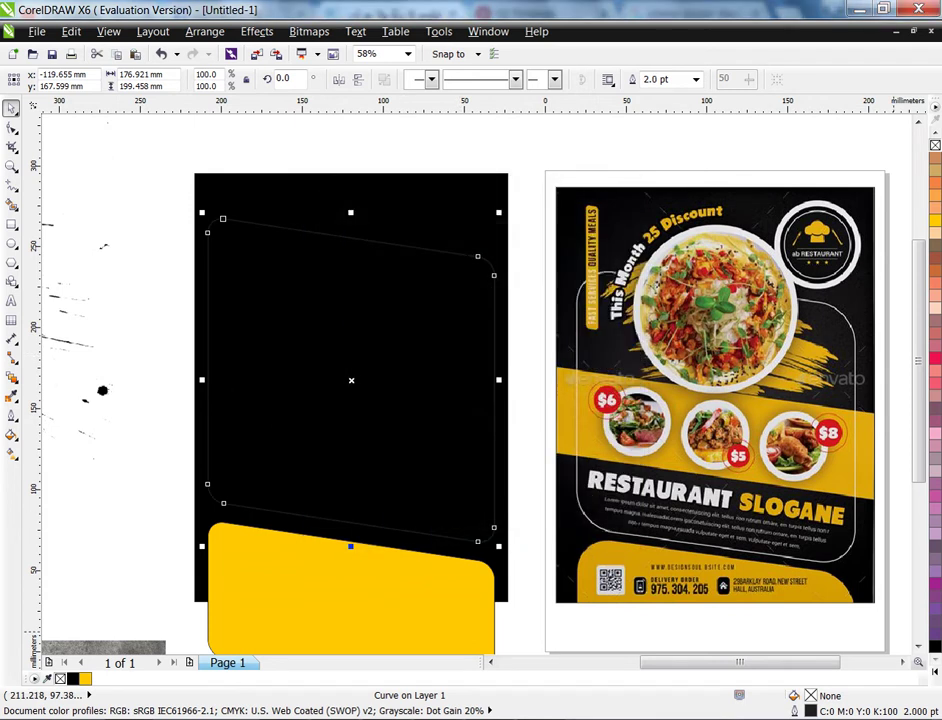
pyautogui.click(935, 672)
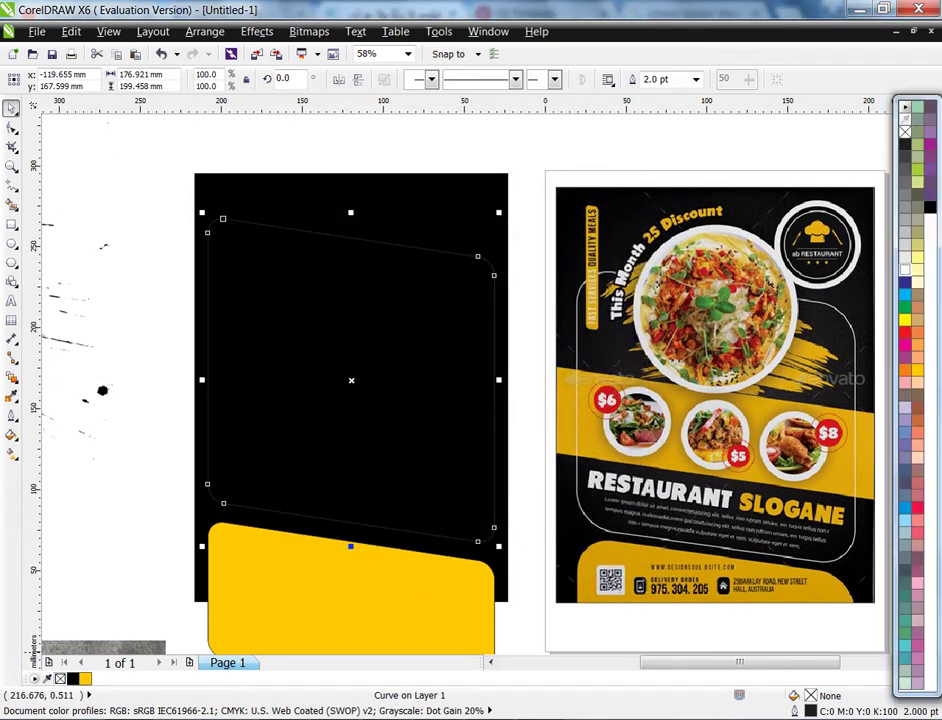
pyautogui.rightClick(905, 269)
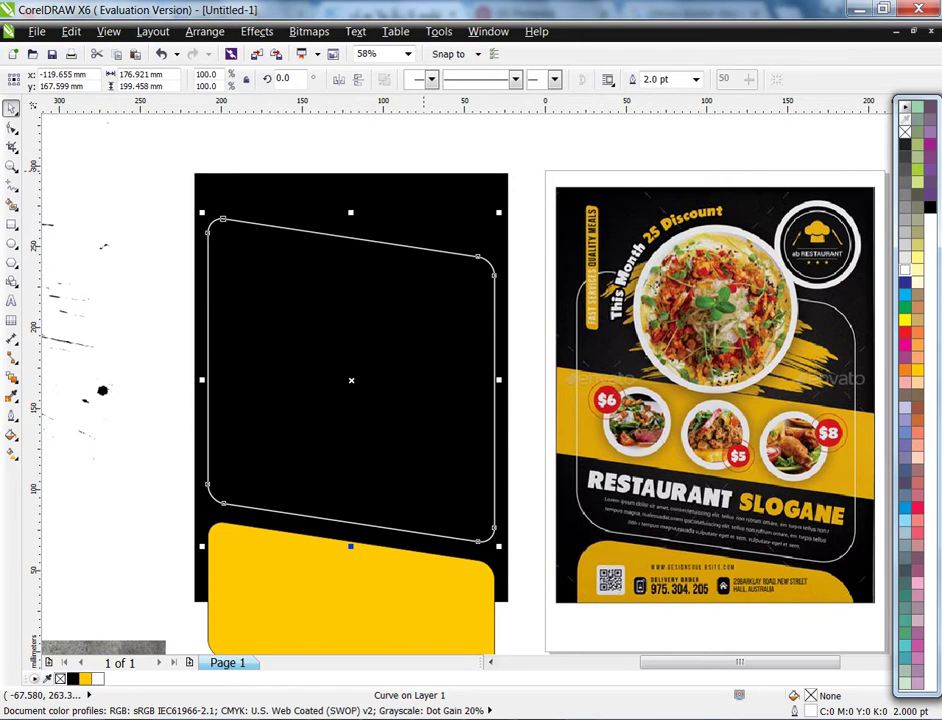
# - PowerClip the lower yellow shape inside the black poster background
pyautogui.click(350, 547)
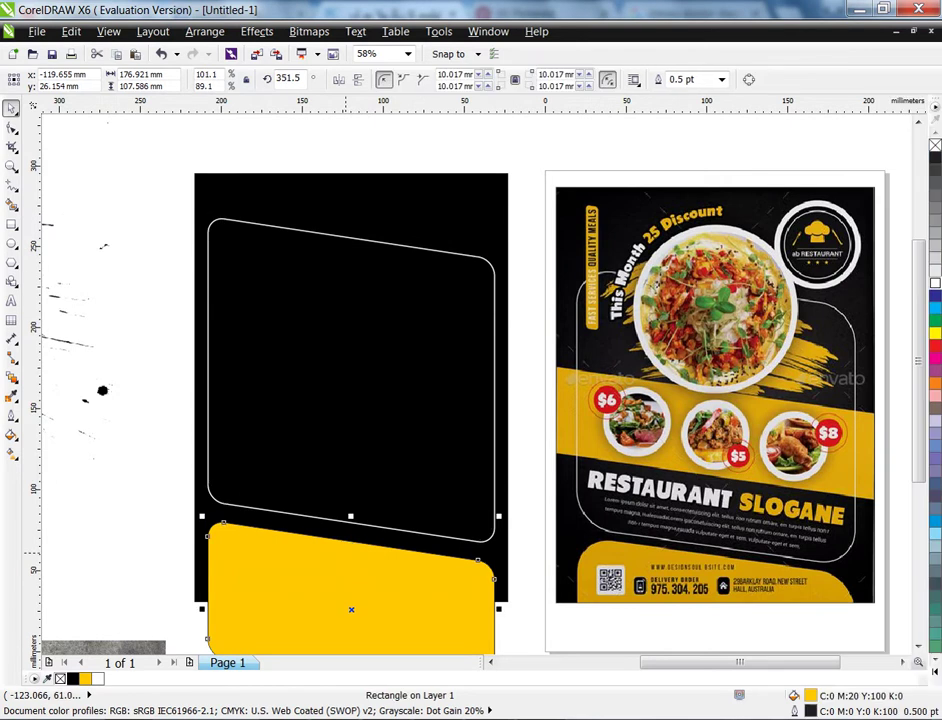
pyautogui.click(256, 31)
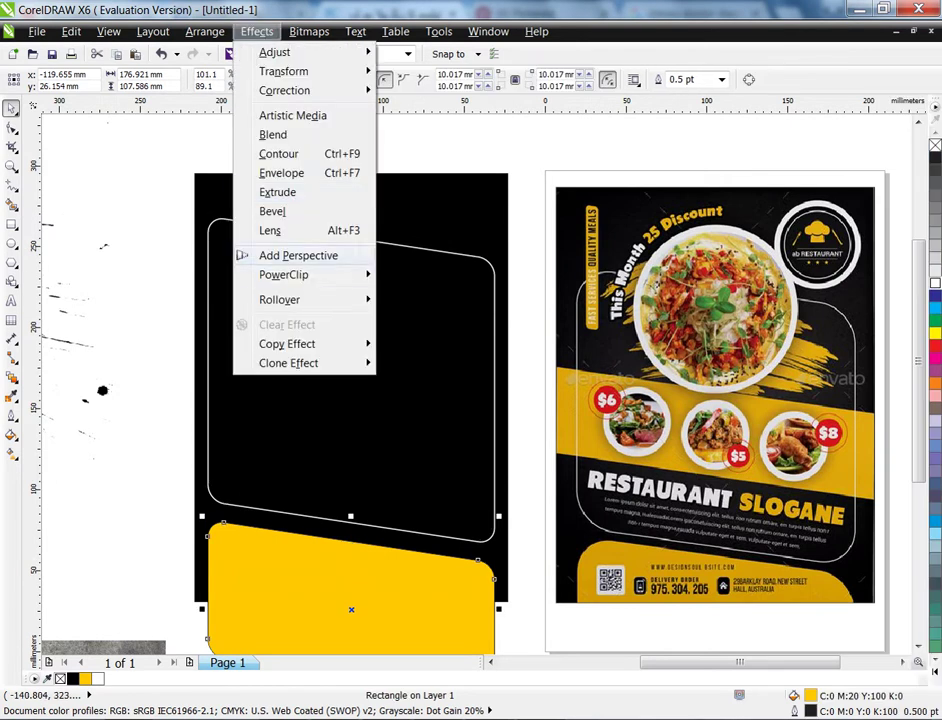
pyautogui.moveTo(283, 274)
pyautogui.click(452, 274)
pyautogui.click(260, 460)
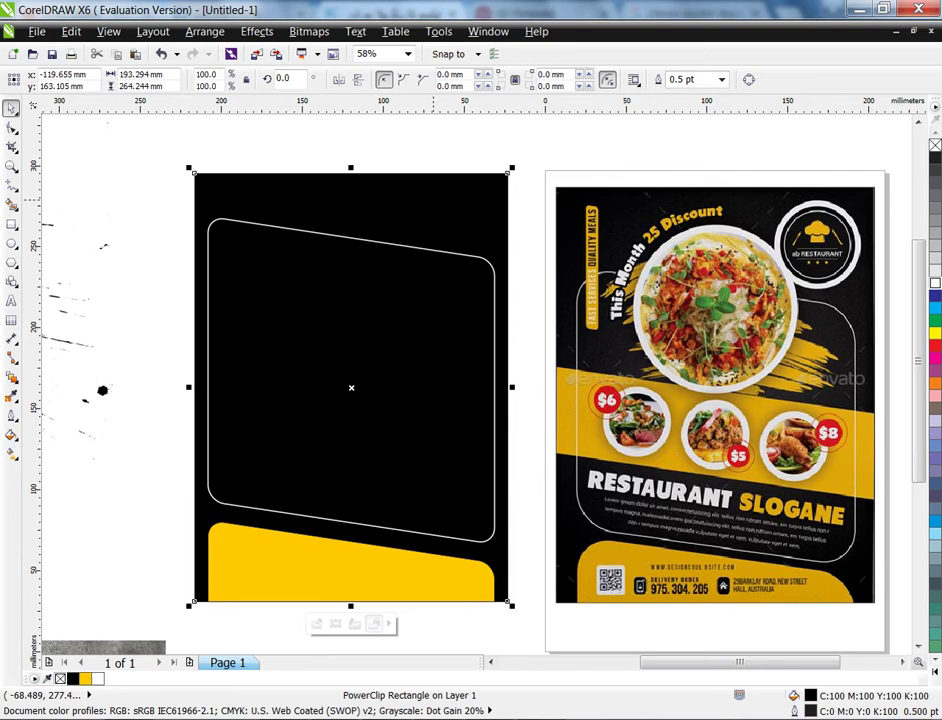
pyautogui.click(372, 137)
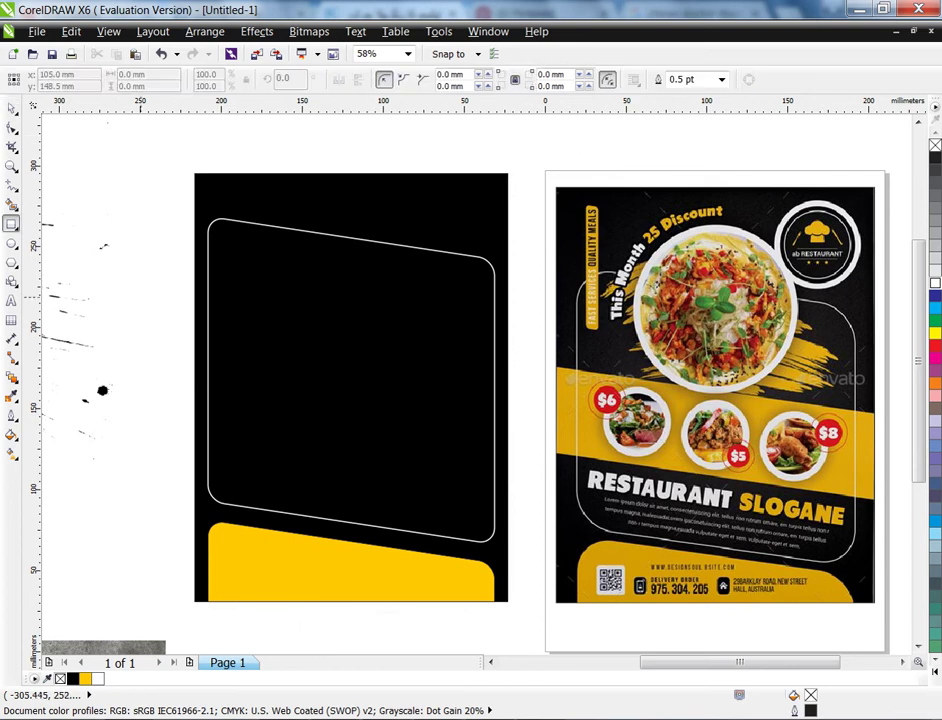
# - Draw a rectangle about 220 by 55 mm across the middle of the poster and fill it with golden yellow
pyautogui.moveTo(182, 342); pyautogui.dragTo(538, 432)
pyautogui.press('space')
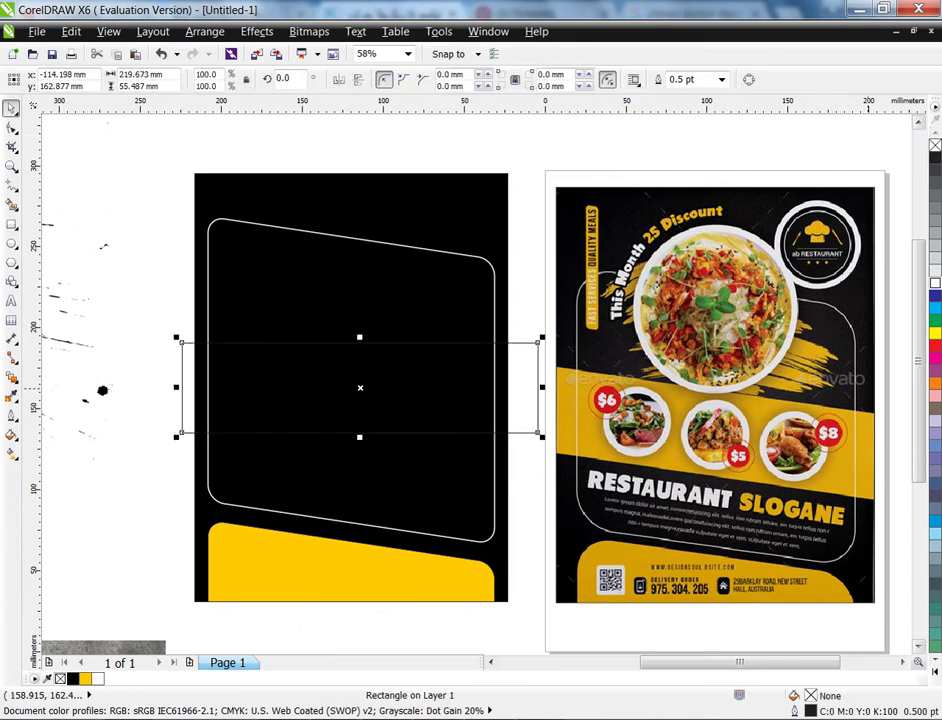
pyautogui.click(935, 657)
pyautogui.click(935, 672)
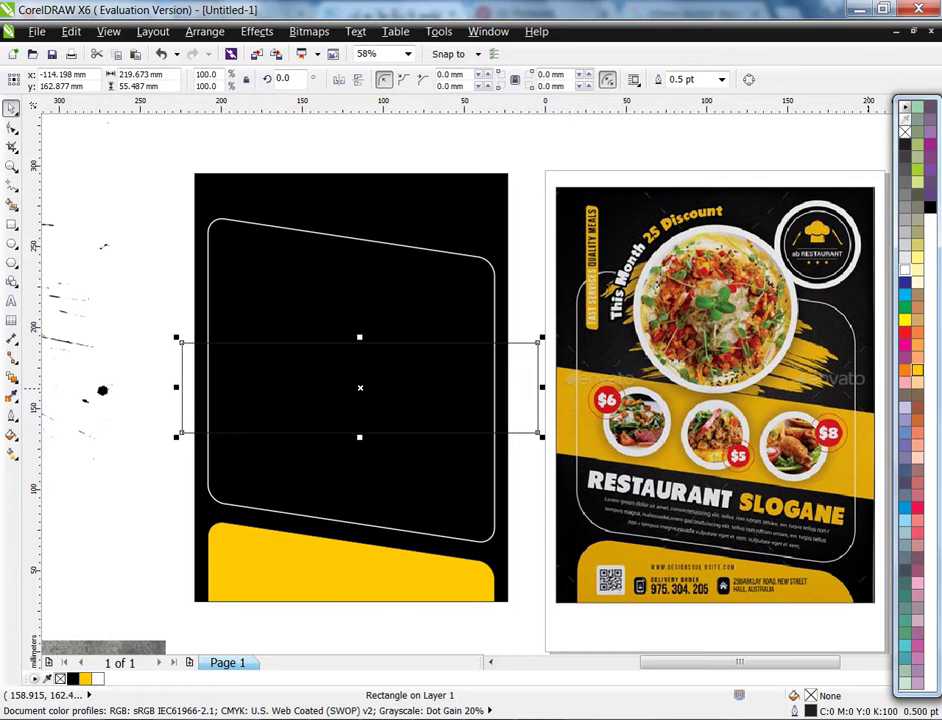
pyautogui.click(917, 370)
# - Skew the yellow band down to the right, matching the slope of the white frame, and shift it slightly upward
pyautogui.click(533, 413)
pyautogui.moveTo(544, 389); pyautogui.dragTo(537, 434)
pyautogui.moveTo(413, 405); pyautogui.dragTo(411, 397)
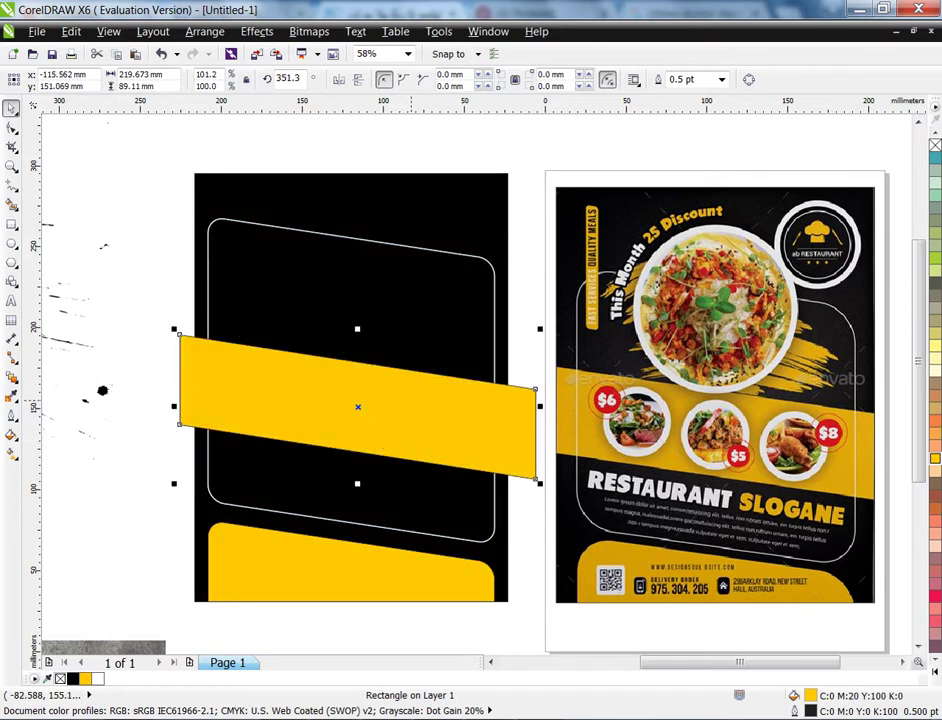
# - PowerClip the slanted yellow band inside the black poster background
pyautogui.click(256, 31)
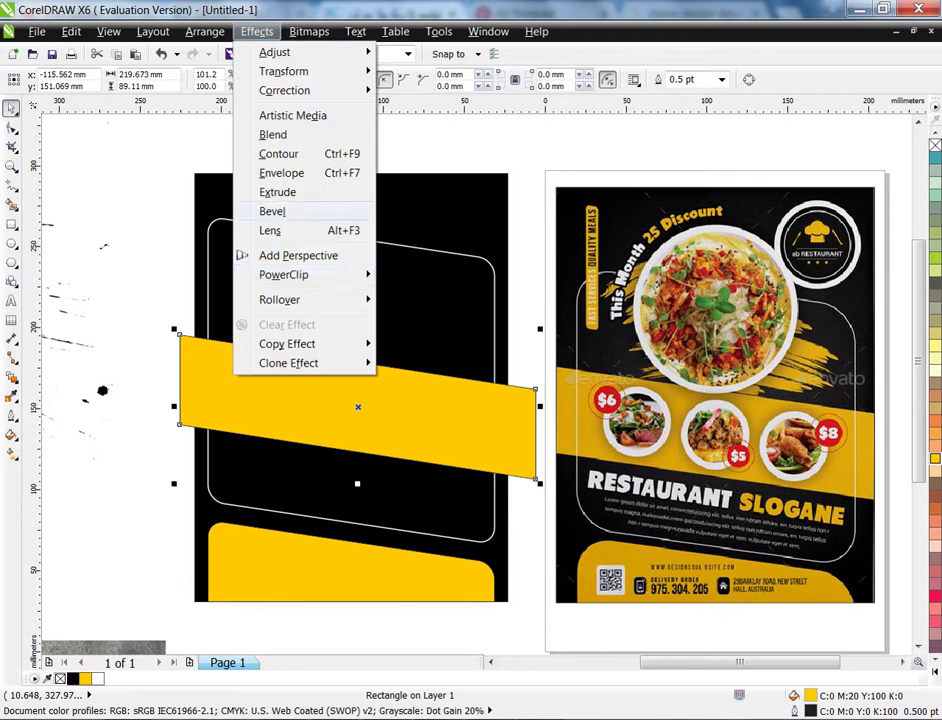
pyautogui.moveTo(286, 275)
pyautogui.click(450, 276)
pyautogui.click(470, 209)
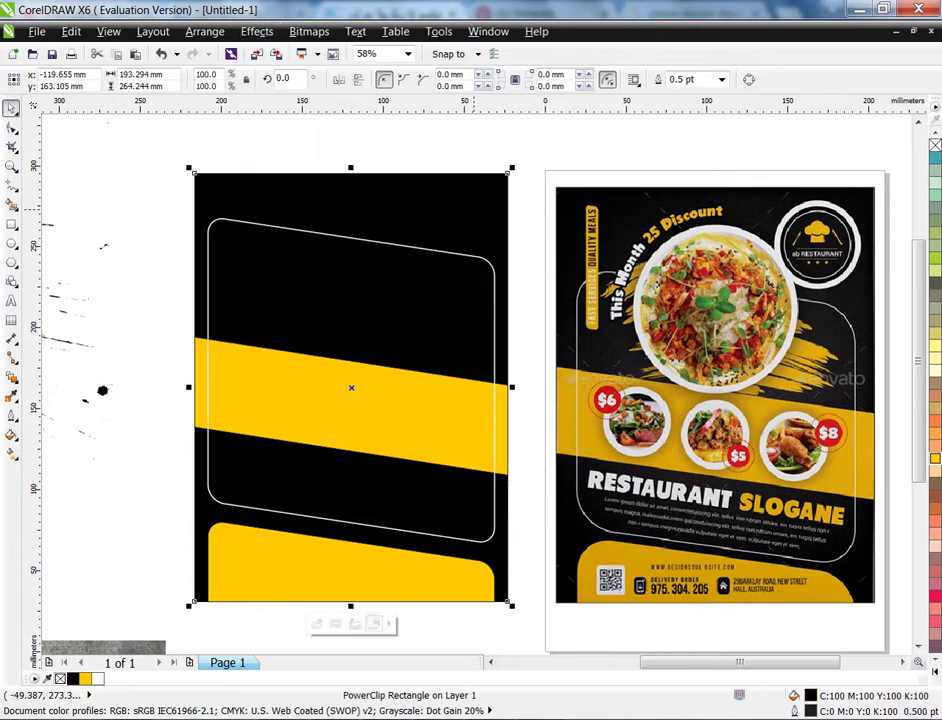
pyautogui.press('Escape')
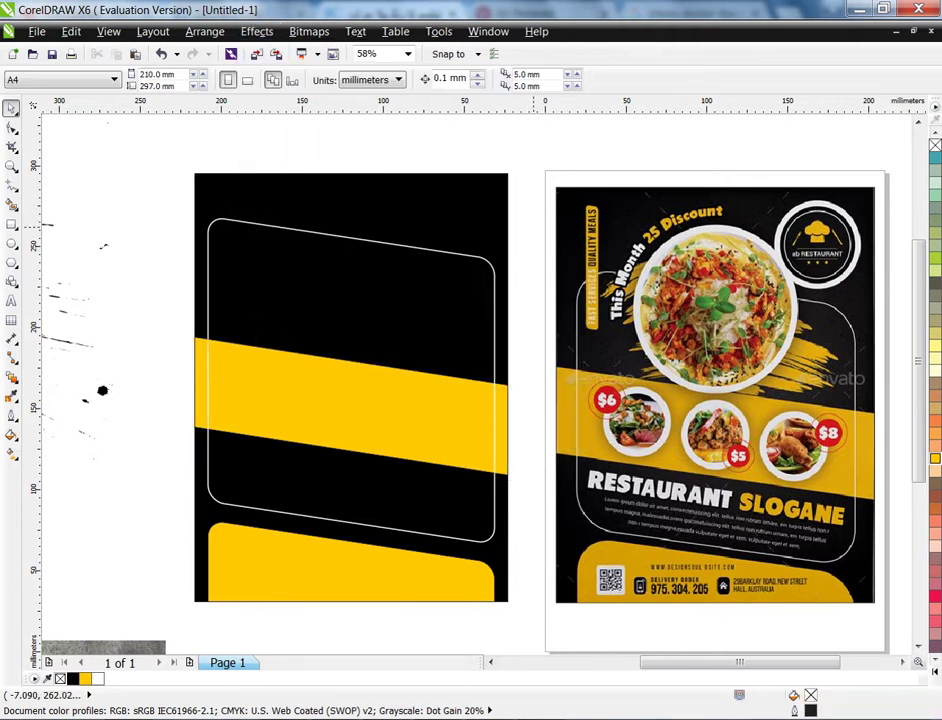
# - Draw a dark grey circle over the pan in the rice dish photo and fit it to the rim at about 130 mm diameter
pyautogui.scroll(-2, 541, 356)
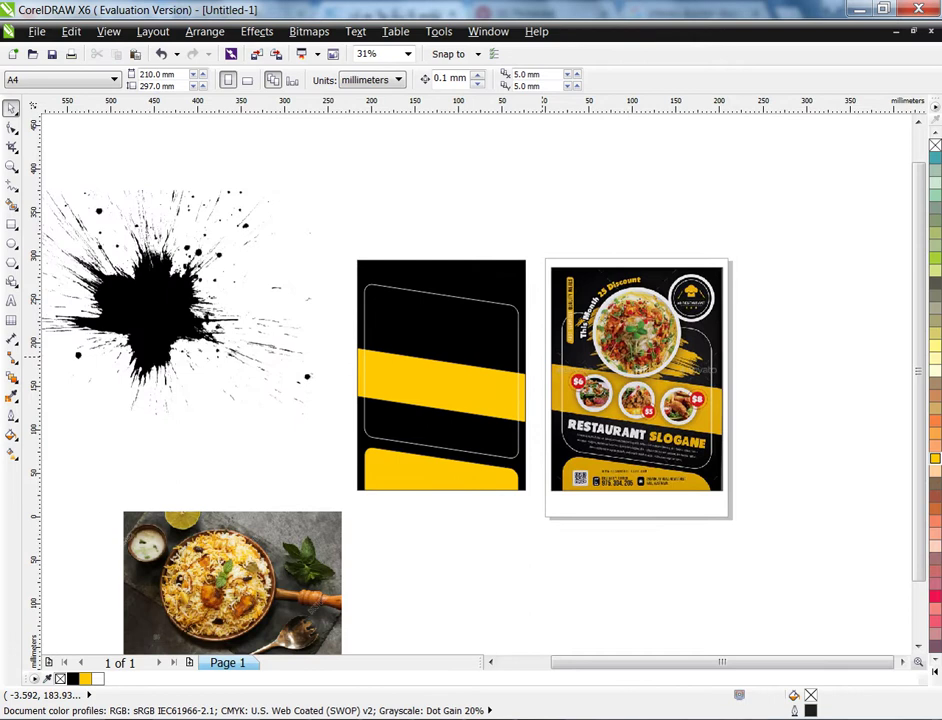
pyautogui.click(260, 529)
pyautogui.hotkey('shift', 'F2')
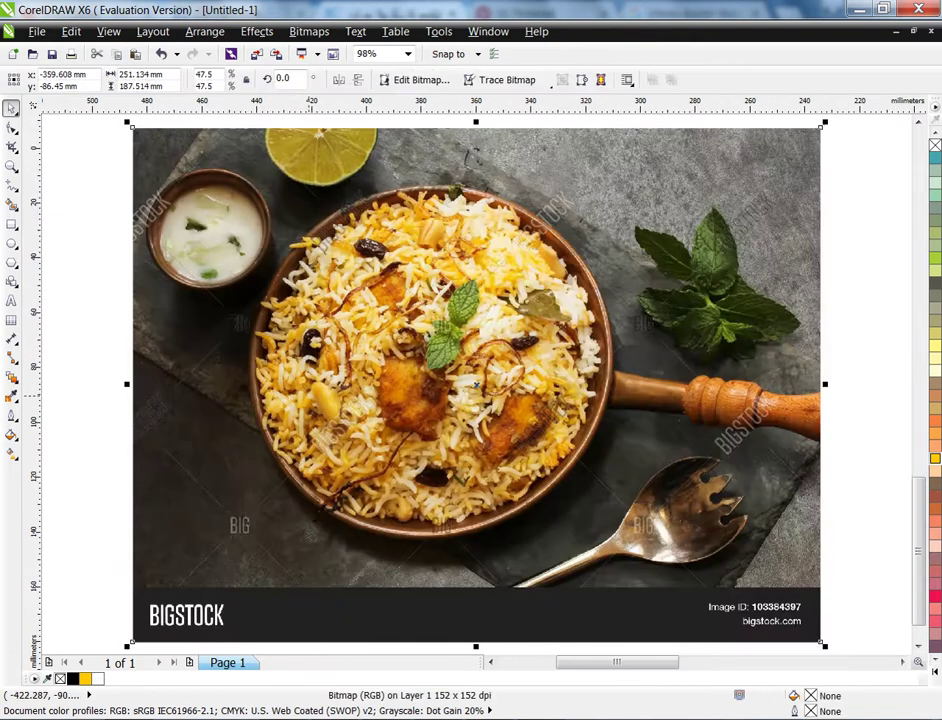
pyautogui.click(129, 292)
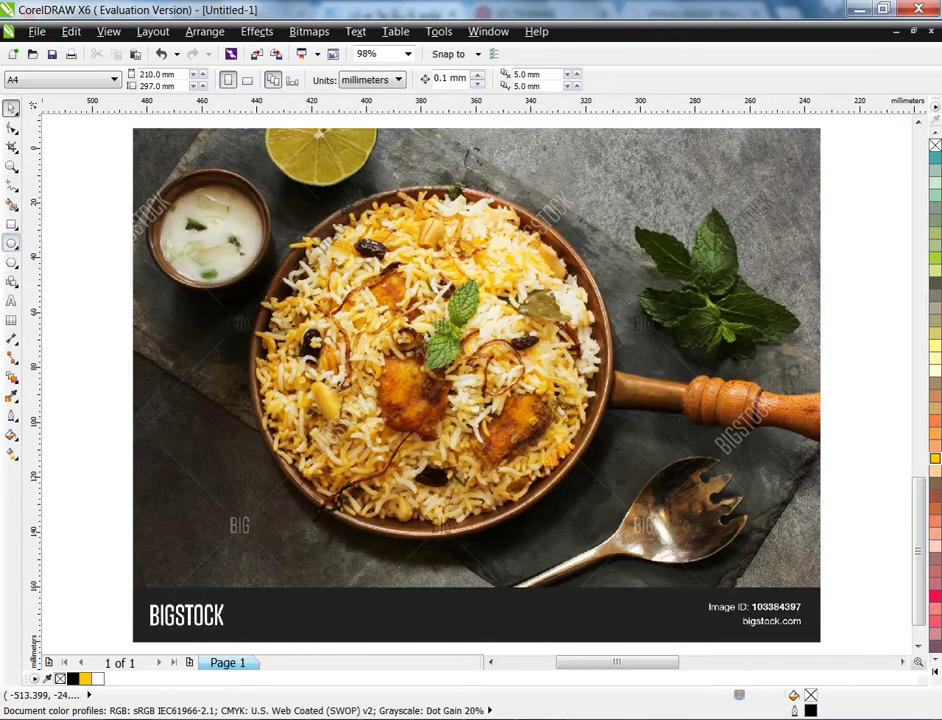
pyautogui.moveTo(232, 173); pyautogui.dragTo(480, 514)
pyautogui.press('space')
pyautogui.click(935, 283)
pyautogui.moveTo(458, 328); pyautogui.dragTo(470, 331)
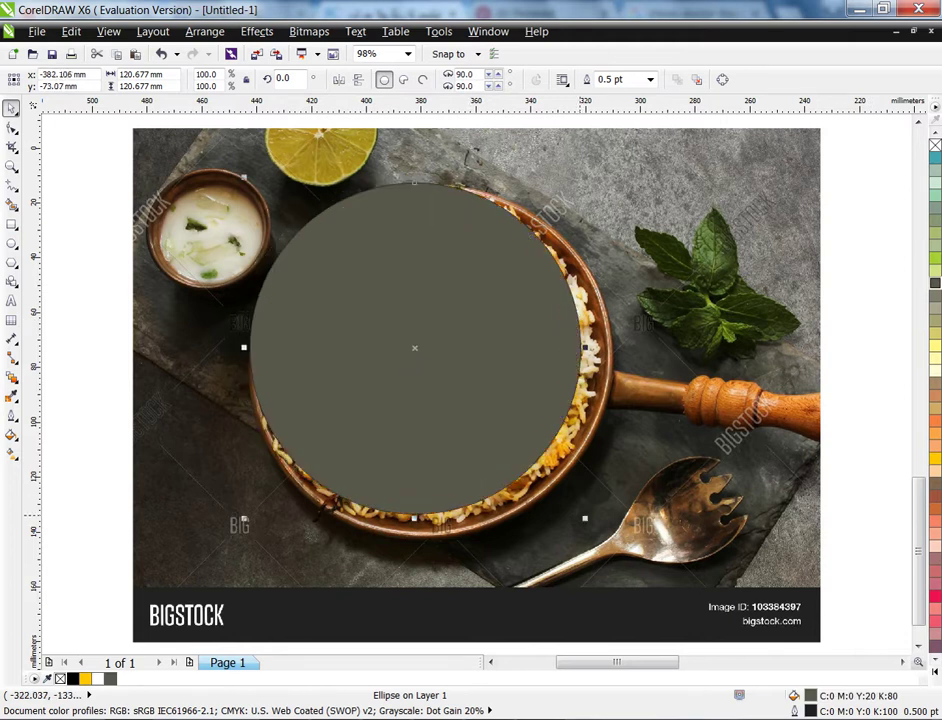
pyautogui.moveTo(585, 518); pyautogui.dragTo(608, 541)
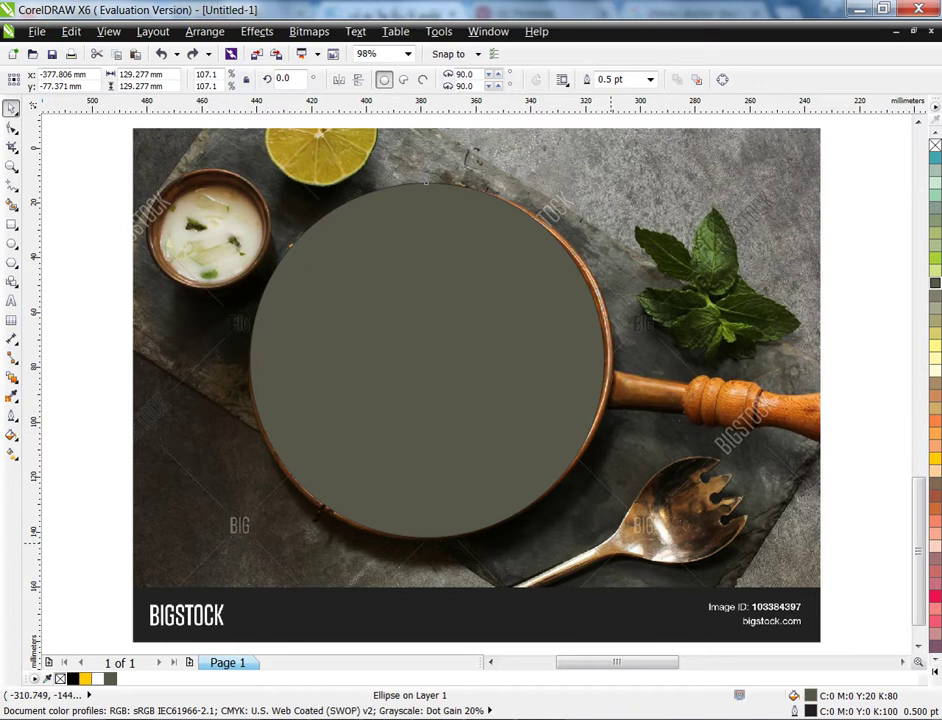
# - PowerClip the rice dish photo inside the grey circle
pyautogui.click(749, 436)
pyautogui.click(257, 31)
pyautogui.moveTo(284, 274)
pyautogui.click(450, 276)
pyautogui.click(430, 360)
# - Move the circular dish picture onto the upper middle of the poster and scale it down within the black area
pyautogui.press('F4')
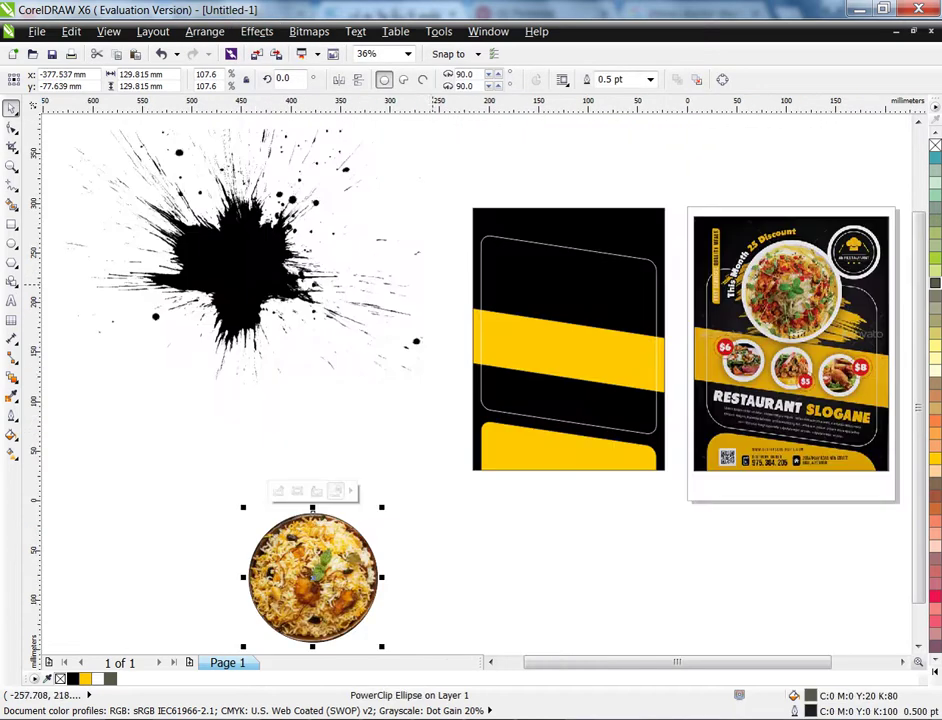
pyautogui.moveTo(312, 577); pyautogui.dragTo(569, 268)
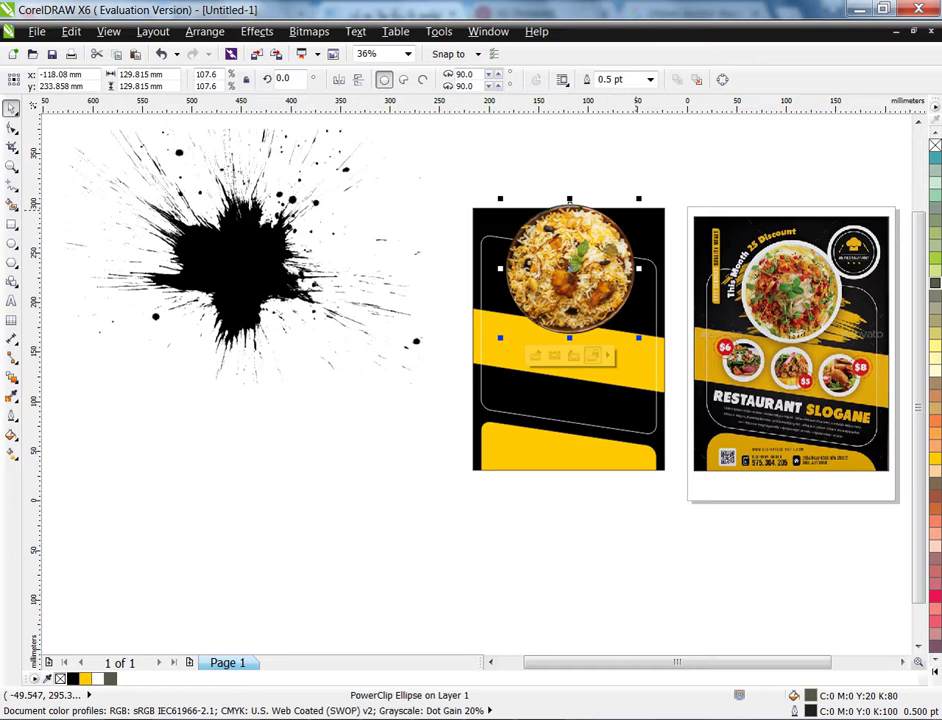
pyautogui.moveTo(638, 199); pyautogui.dragTo(627, 219)
pyautogui.click(646, 217)
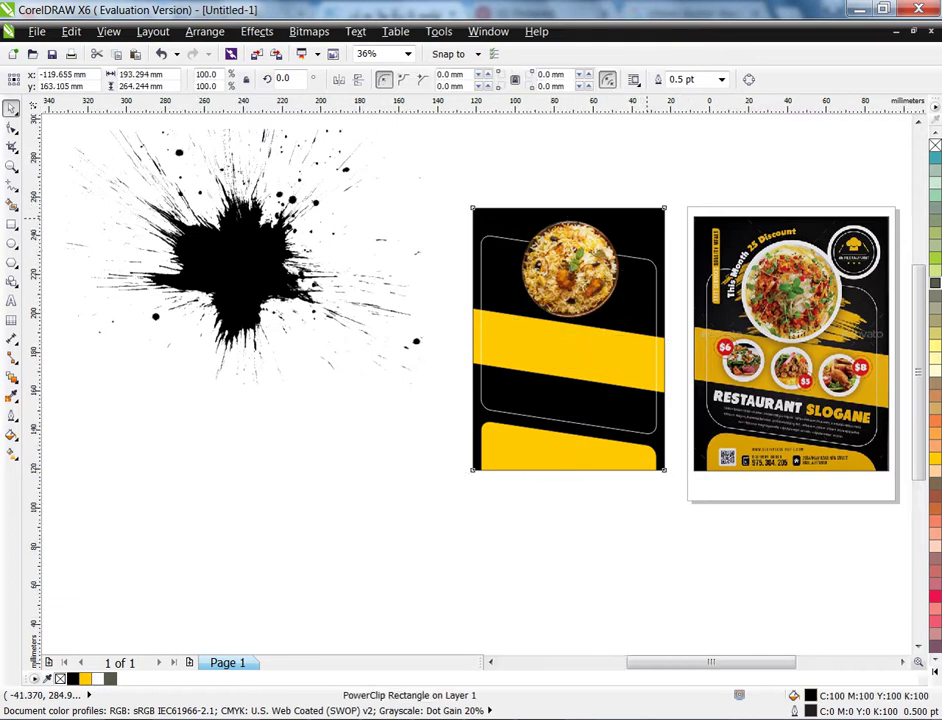
# - Give the circular dish picture on the poster a 4 pt outline with rounded corners, placed behind its fill
pyautogui.hotkey('shift', 'F2')
pyautogui.click(518, 242)
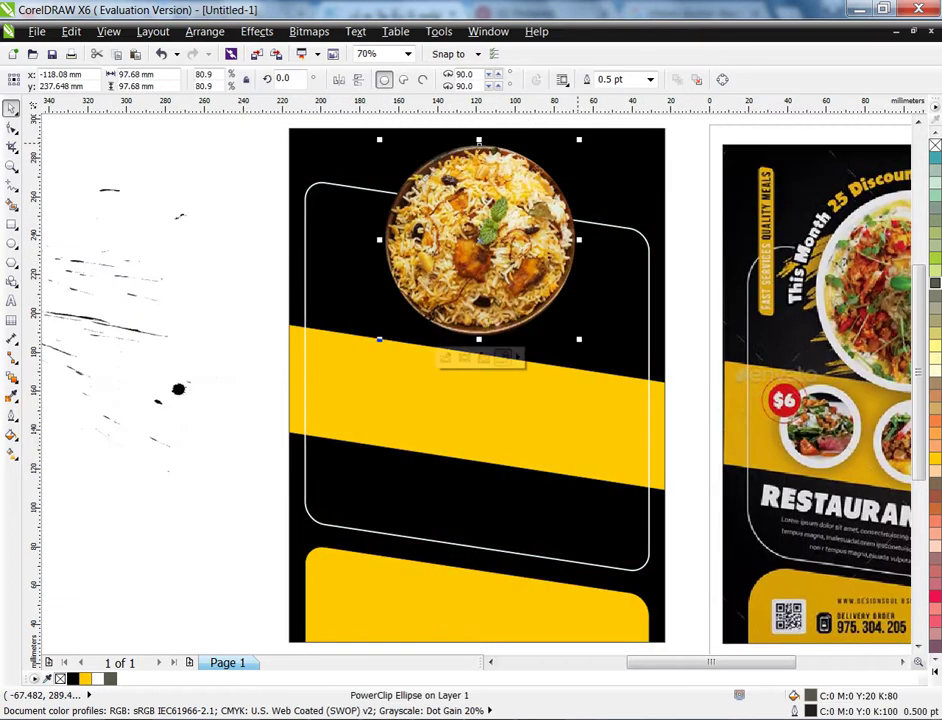
pyautogui.moveTo(577, 142); pyautogui.dragTo(573, 149)
pyautogui.hotkey('ctrl', 'z')
pyautogui.hotkey('shift', 'F2')
pyautogui.hotkey('shift', 'F2')
pyautogui.press('F12')
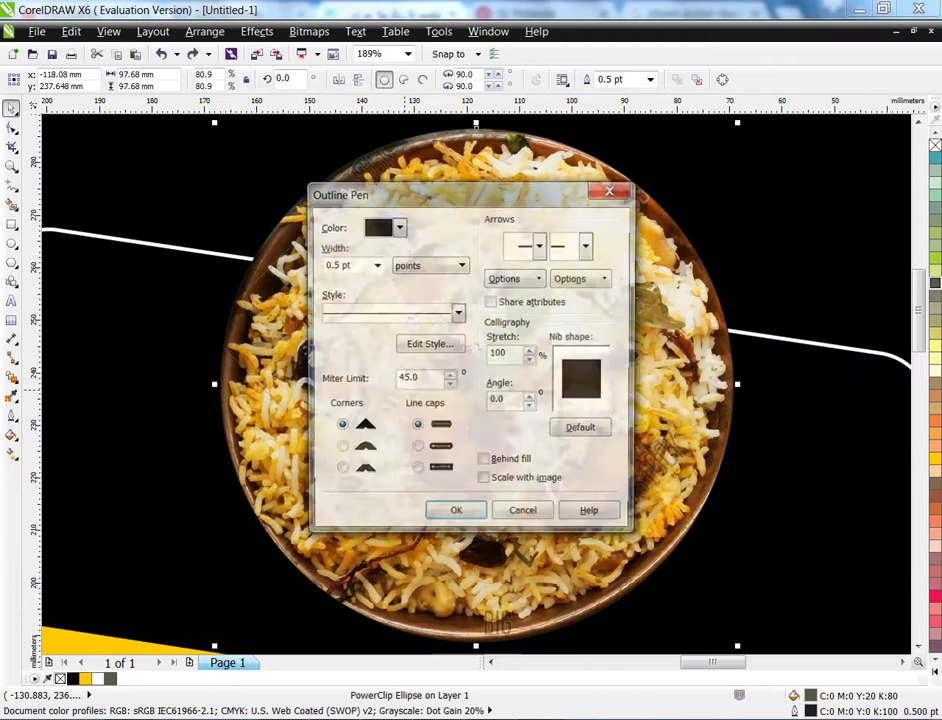
pyautogui.click(375, 265)
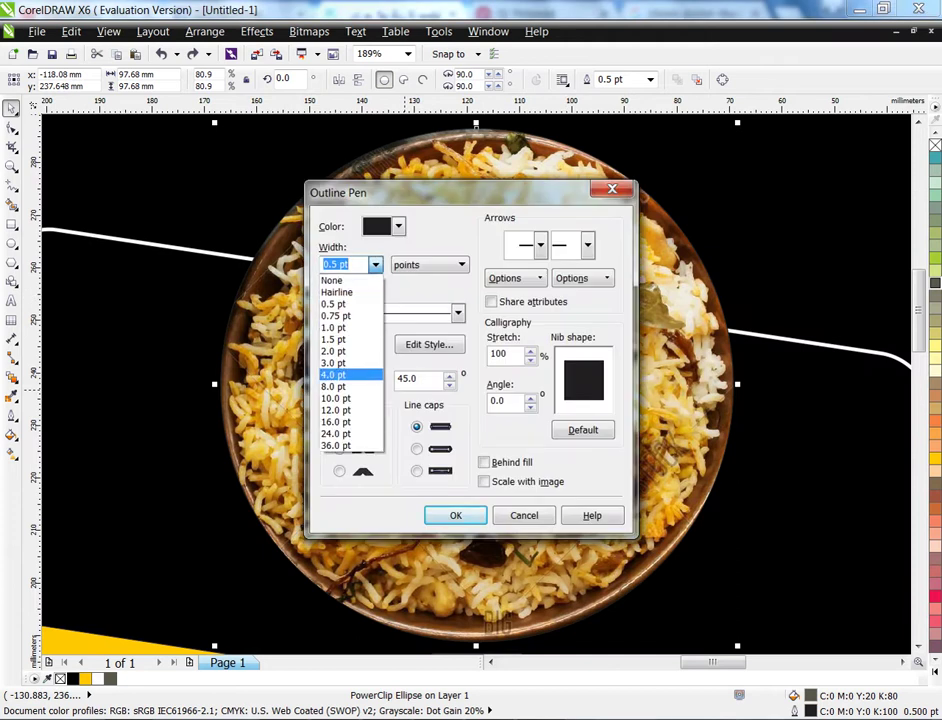
pyautogui.click(340, 374)
pyautogui.click(339, 449)
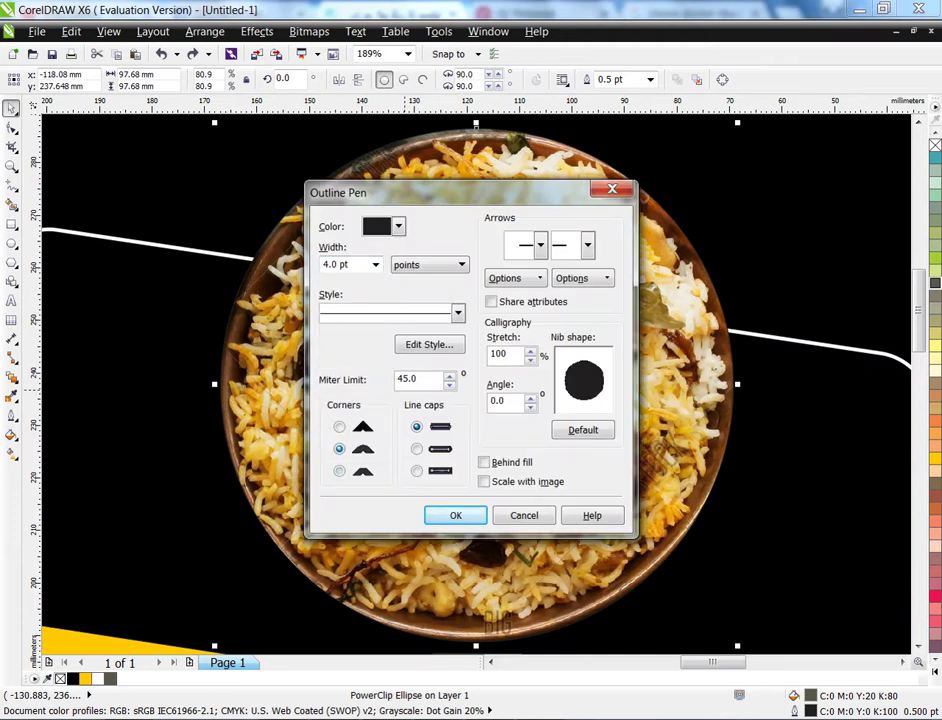
pyautogui.click(484, 462)
pyautogui.click(455, 515)
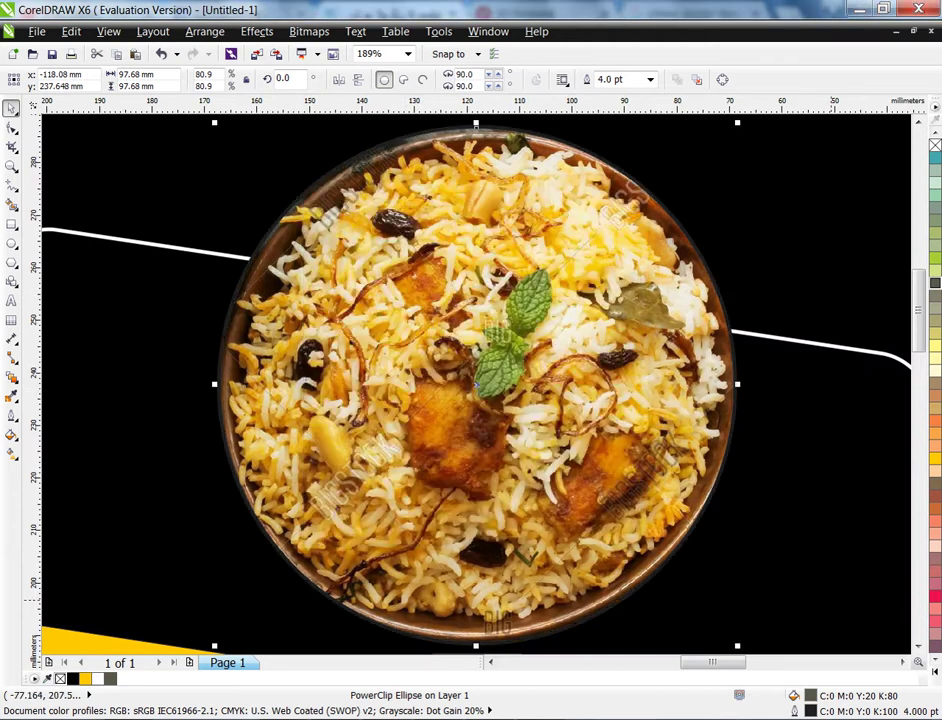
# - Colour the dish picture's outline white and widen it to 12 pt
pyautogui.click(935, 672)
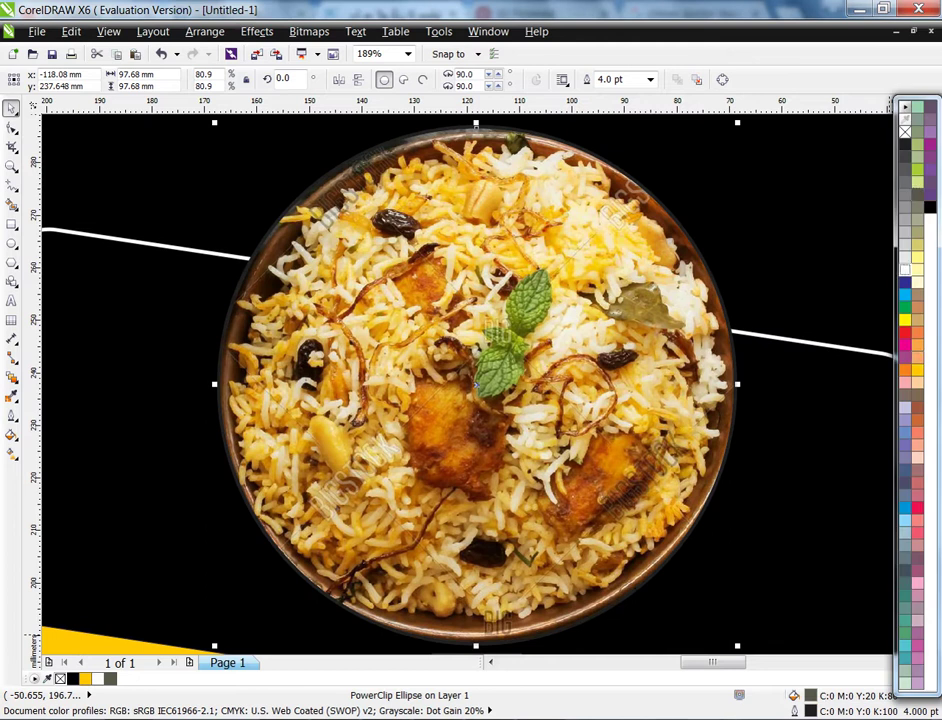
pyautogui.rightClick(905, 270)
pyautogui.press('F12')
pyautogui.click(375, 265)
pyautogui.click(338, 410)
pyautogui.click(455, 515)
pyautogui.click(455, 515)
# - Centre the dish picture horizontally on the black poster background
pyautogui.press('F3')
pyautogui.keyDown('shift'); pyautogui.click(579, 395); pyautogui.keyUp('shift')
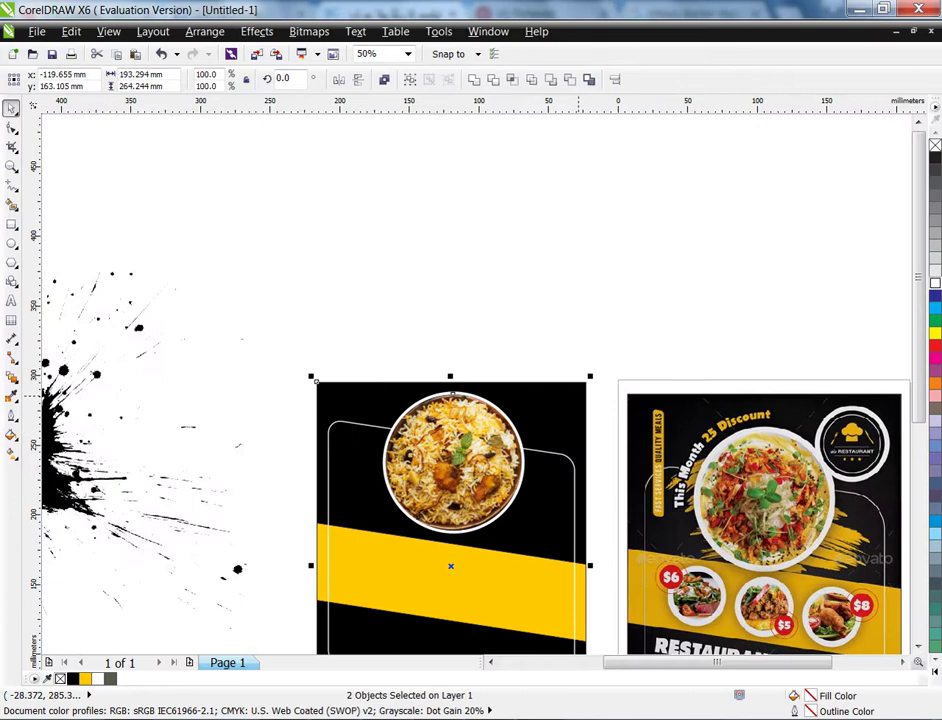
pyautogui.hotkey('shift', 'F2')
pyautogui.press('Escape')
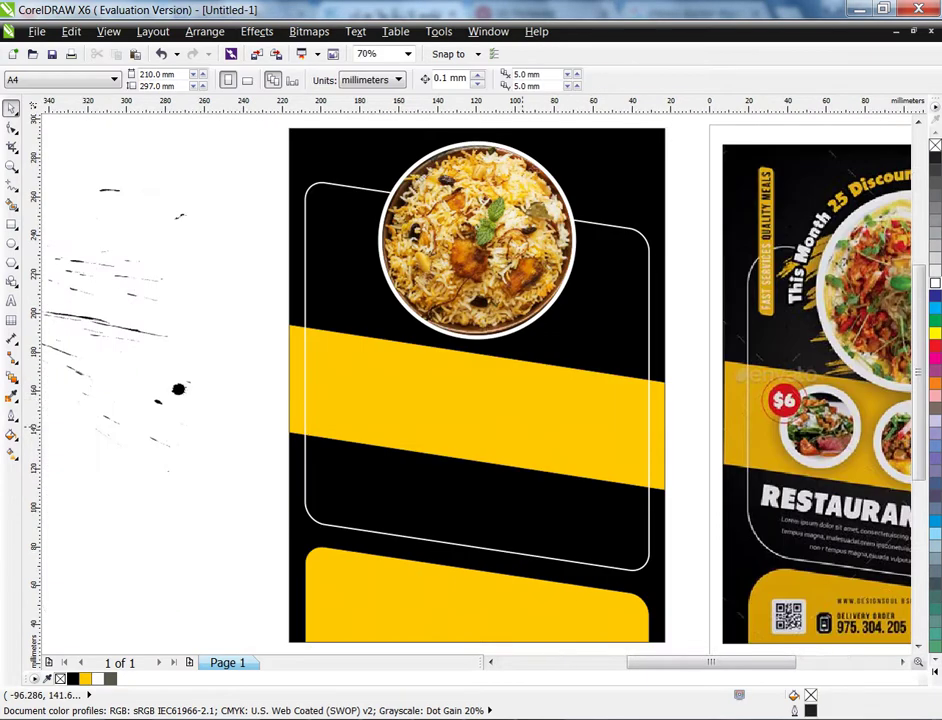
# - Scale the black ink splatter bitmap down to about 79 mm wide around its centre
pyautogui.scroll(-1, 522, 428)
pyautogui.doubleClick(185, 307)
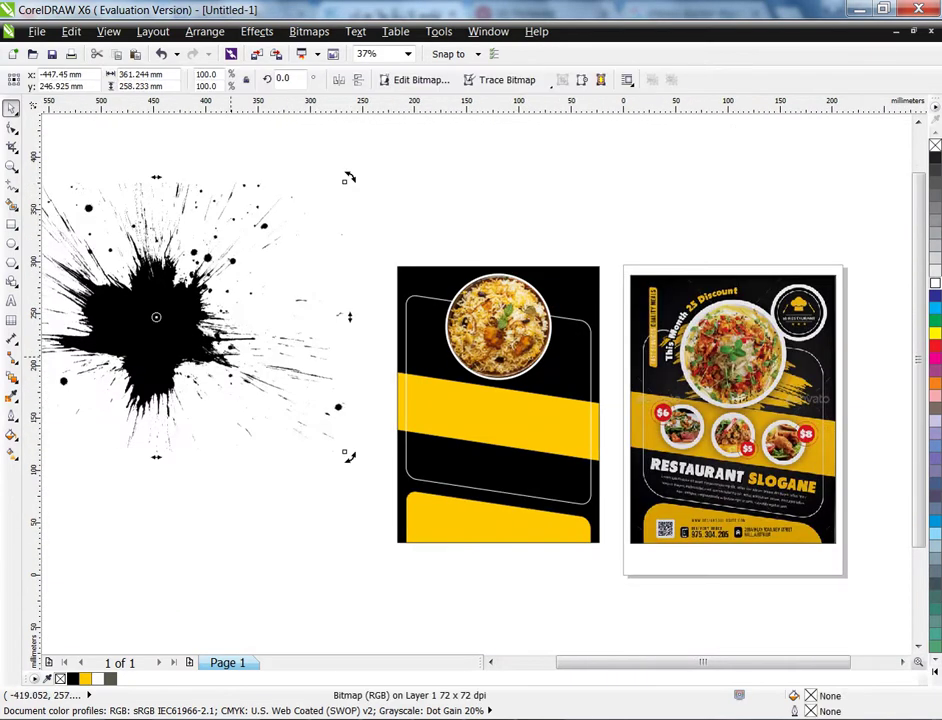
pyautogui.click(191, 355)
pyautogui.moveTo(349, 457); pyautogui.dragTo(198, 350)
# - Outline-trace the splatter bitmap as a high quality image with its background removed
pyautogui.hotkey('shift', 'F2')
pyautogui.rightClick(396, 327)
pyautogui.moveTo(490, 94)
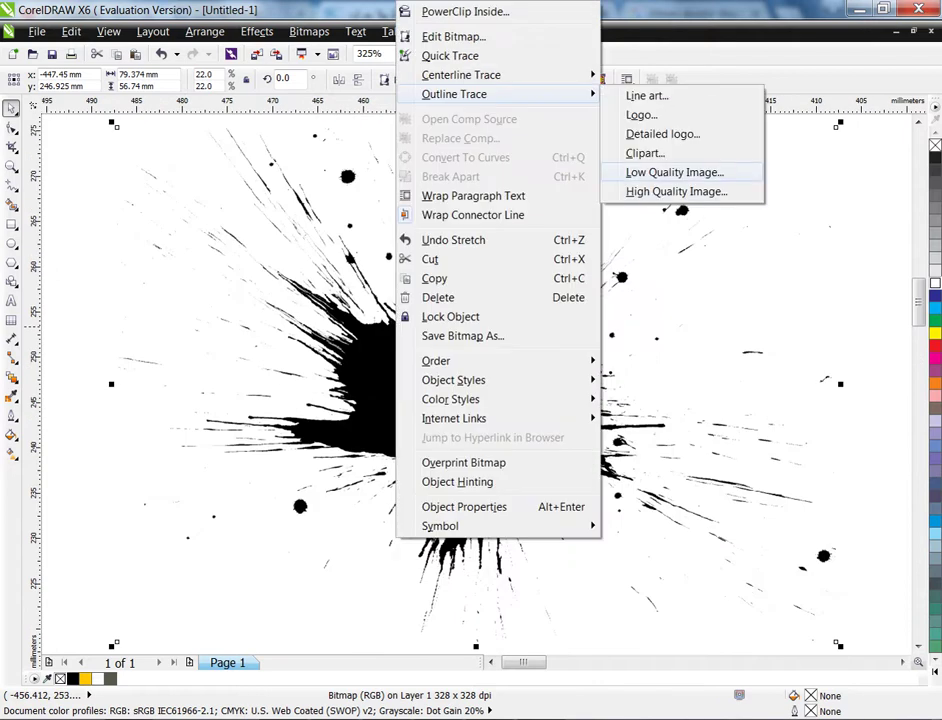
pyautogui.click(676, 191)
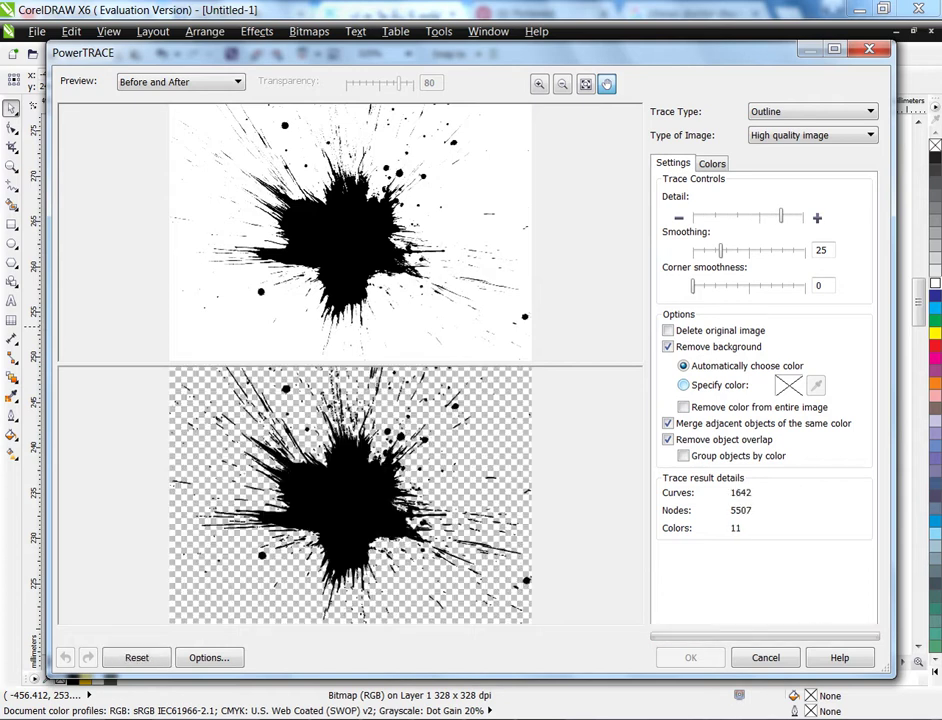
pyautogui.press('Return')
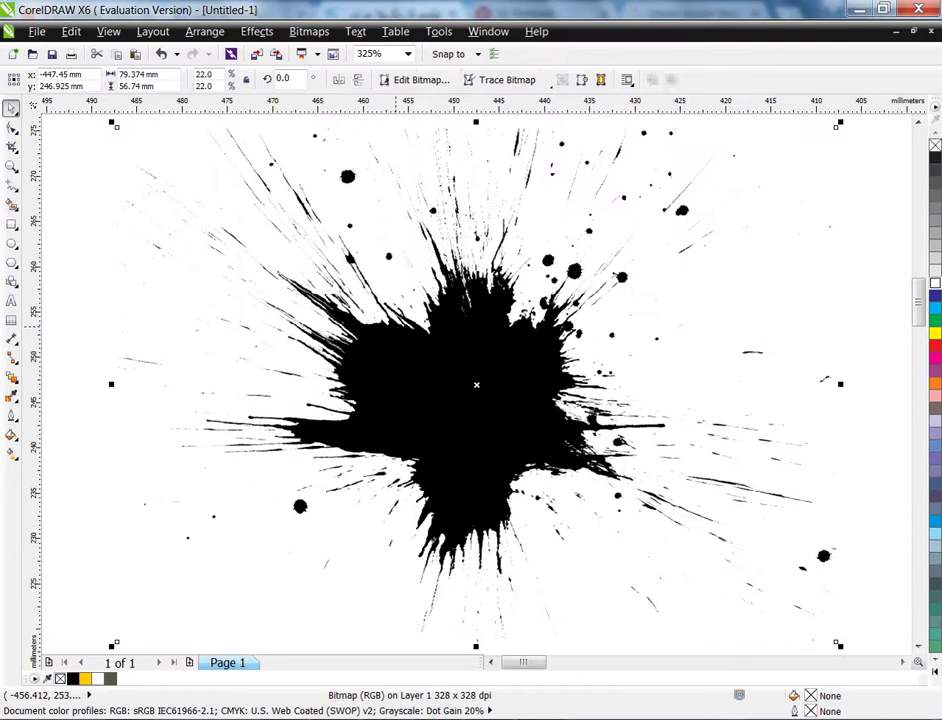
# - Move the traced splatter off the source bitmap and delete the original bitmap
pyautogui.scroll(-4, 640, 510)
pyautogui.moveTo(615, 507); pyautogui.dragTo(453, 460)
pyautogui.click(580, 478)
pyautogui.press('Delete')
# - Ungroup the traced splatter and delete the small scattered pieces around its main shape
pyautogui.click(453, 460)
pyautogui.click(384, 79)
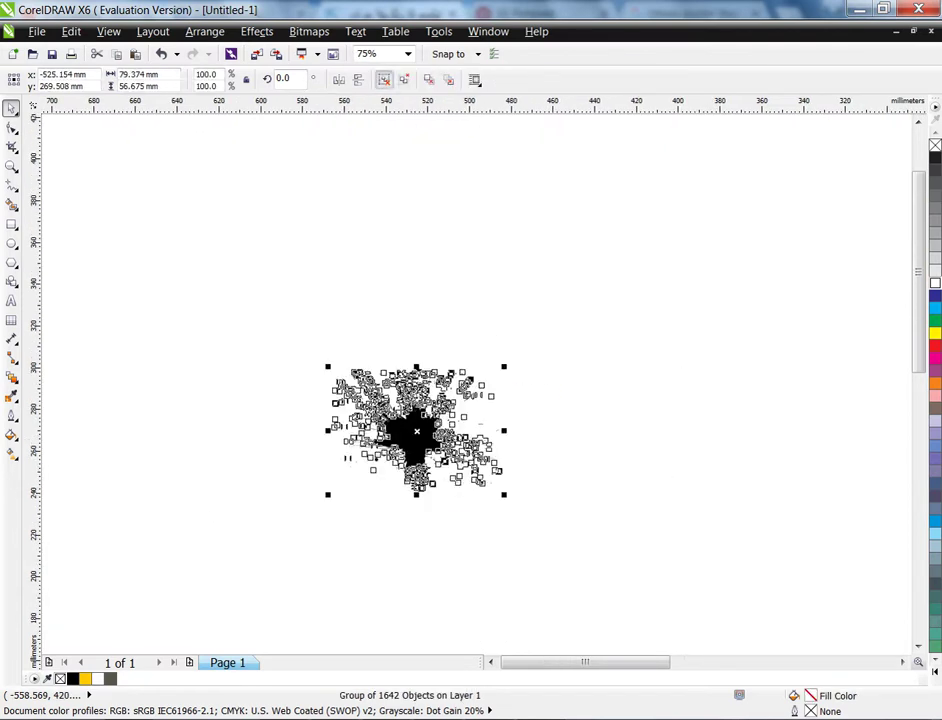
pyautogui.click(543, 433)
pyautogui.moveTo(615, 418); pyautogui.dragTo(176, 529)
pyautogui.press('Delete')
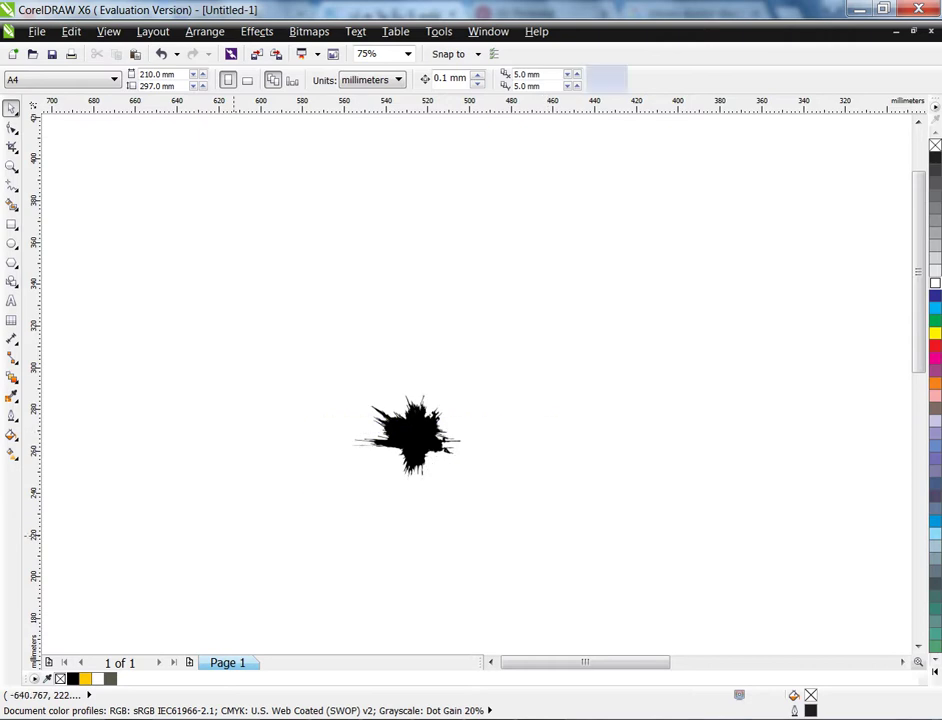
# - Move the main splatter shape onto the poster over the dish picture
pyautogui.click(430, 455)
pyautogui.click(587, 546)
pyautogui.moveTo(595, 546); pyautogui.dragTo(522, 466)
pyautogui.click(399, 445)
pyautogui.press('F4')
pyautogui.moveTo(91, 270); pyautogui.dragTo(512, 322)
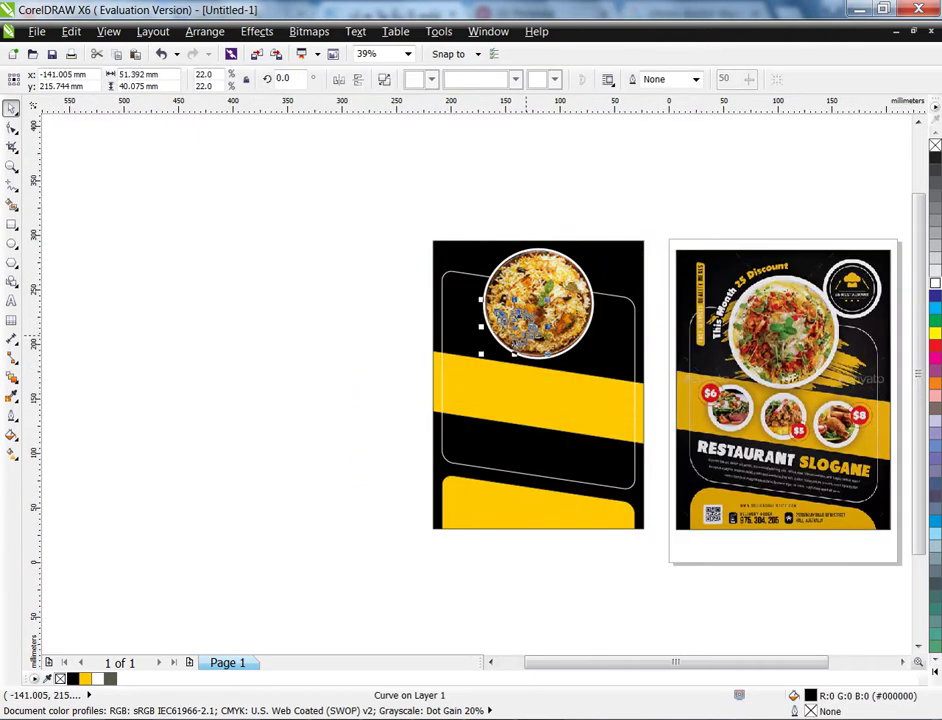
# - Fill the splatter yellow (C0 M20 Y100 K0) and enlarge it to about 120 mm wide
pyautogui.click(935, 672)
pyautogui.click(917, 370)
pyautogui.click(611, 252)
pyautogui.click(500, 322)
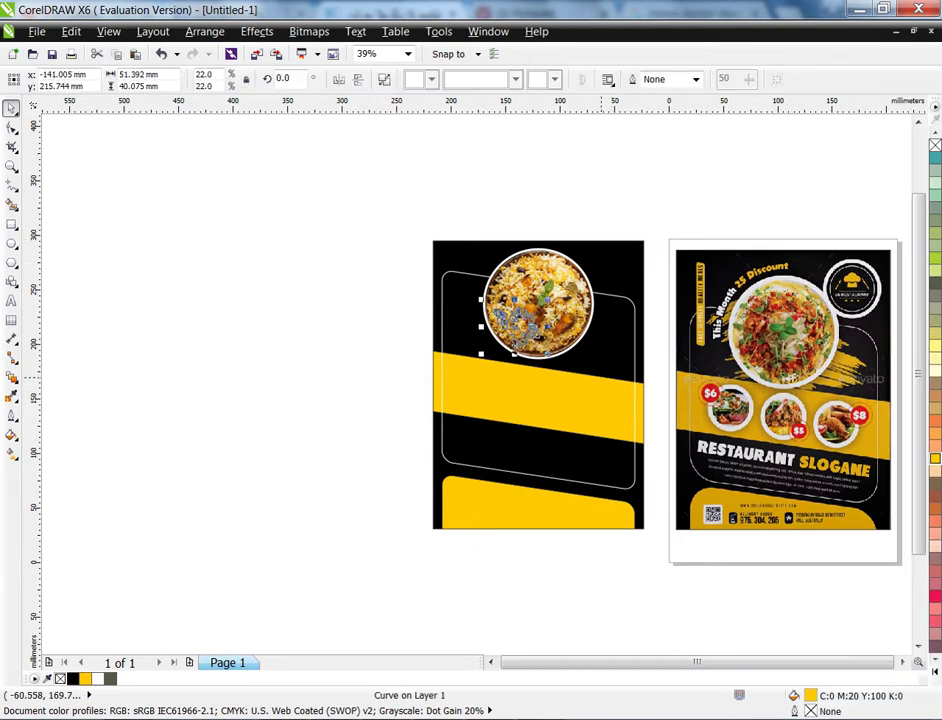
pyautogui.moveTo(548, 299); pyautogui.dragTo(617, 297)
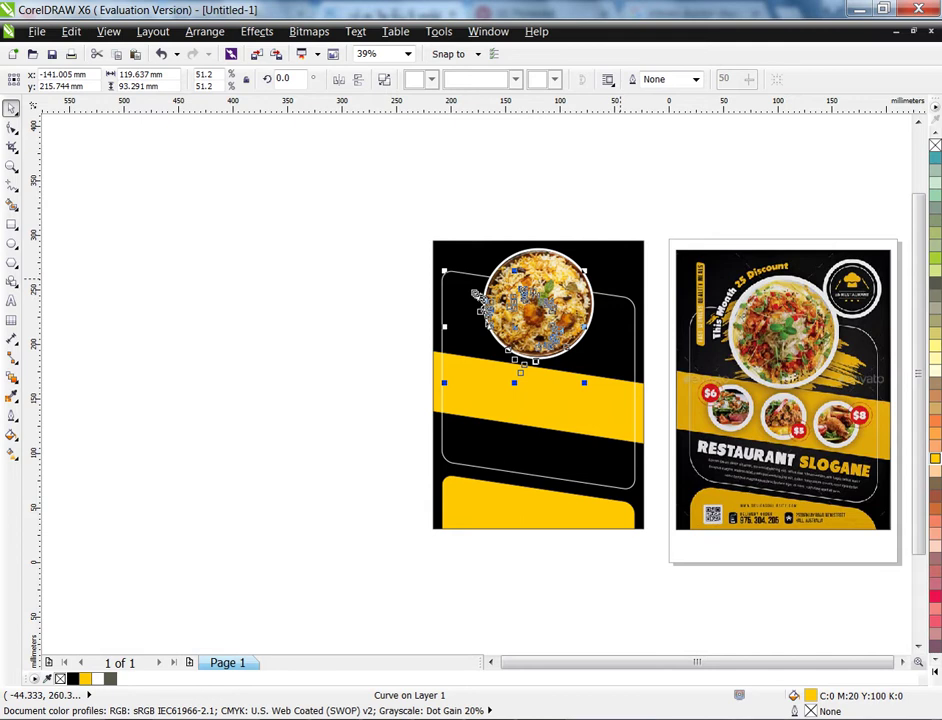
# - Order the splatter behind the dish picture and centre it horizontally on the poster
pyautogui.hotkey('shift', 'pageup')
pyautogui.hotkey('ctrl', 'pagedown')
pyautogui.keyDown('shift'); pyautogui.click(623, 277); pyautogui.keyUp('shift')
pyautogui.press('c')
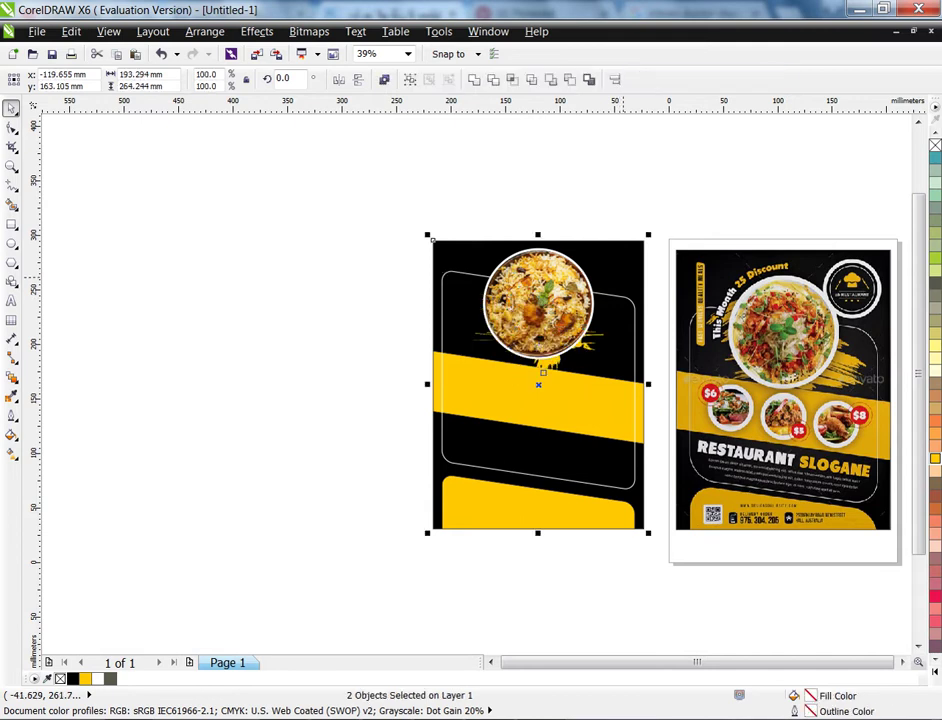
pyautogui.hotkey('shift', 'F2')
pyautogui.press('Escape')
# - Mirror the splatter horizontally and vertically, and enlarge it to about 176 mm wide, slightly right of the poster's centre
pyautogui.click(566, 317)
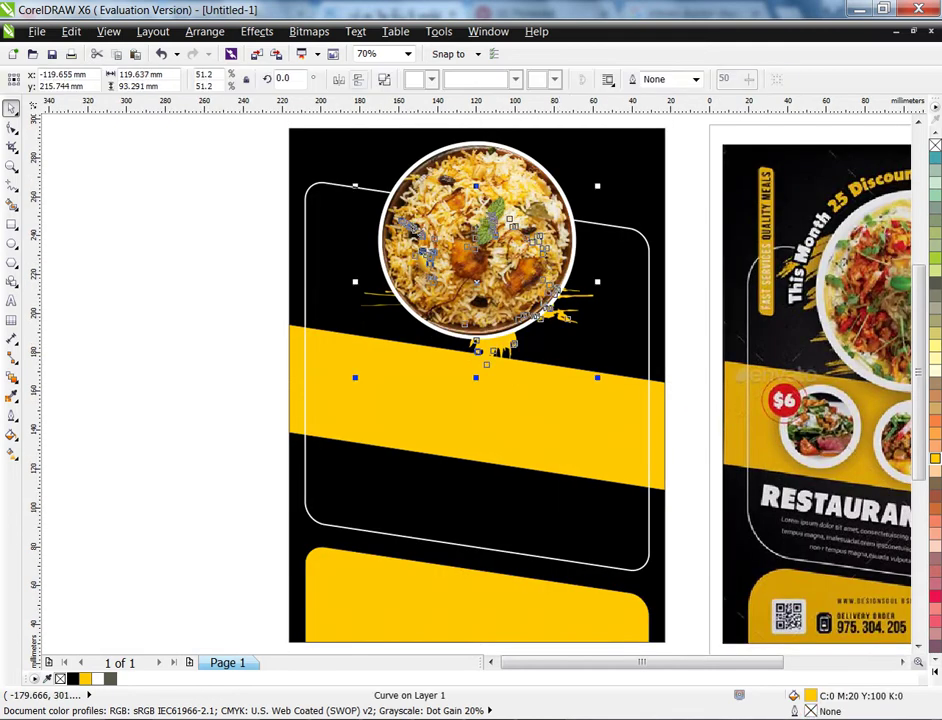
pyautogui.click(339, 79)
pyautogui.click(358, 80)
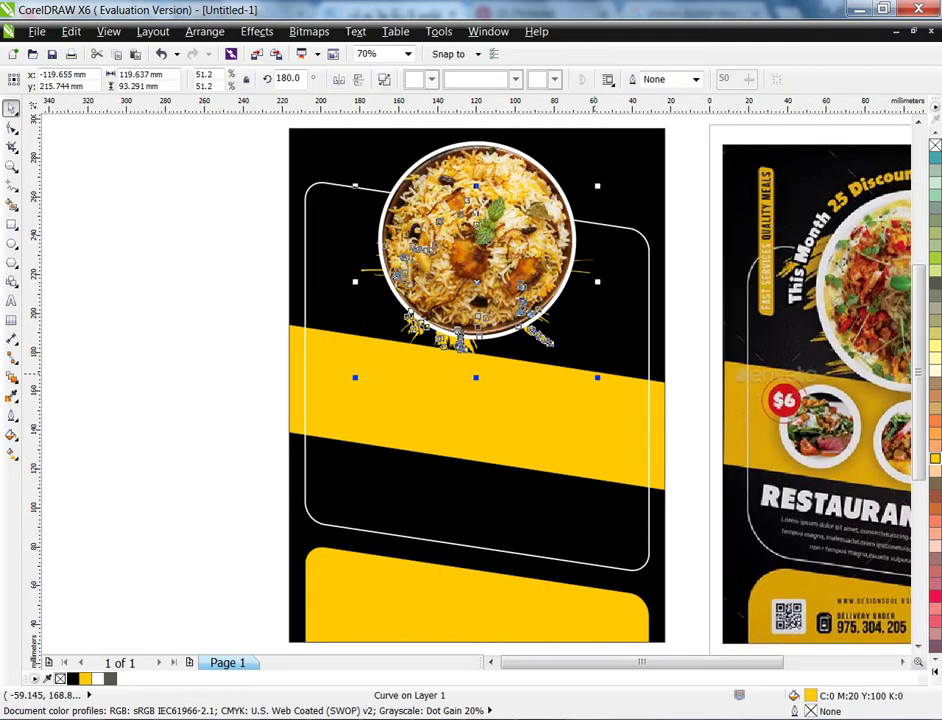
pyautogui.moveTo(597, 377); pyautogui.dragTo(652, 420)
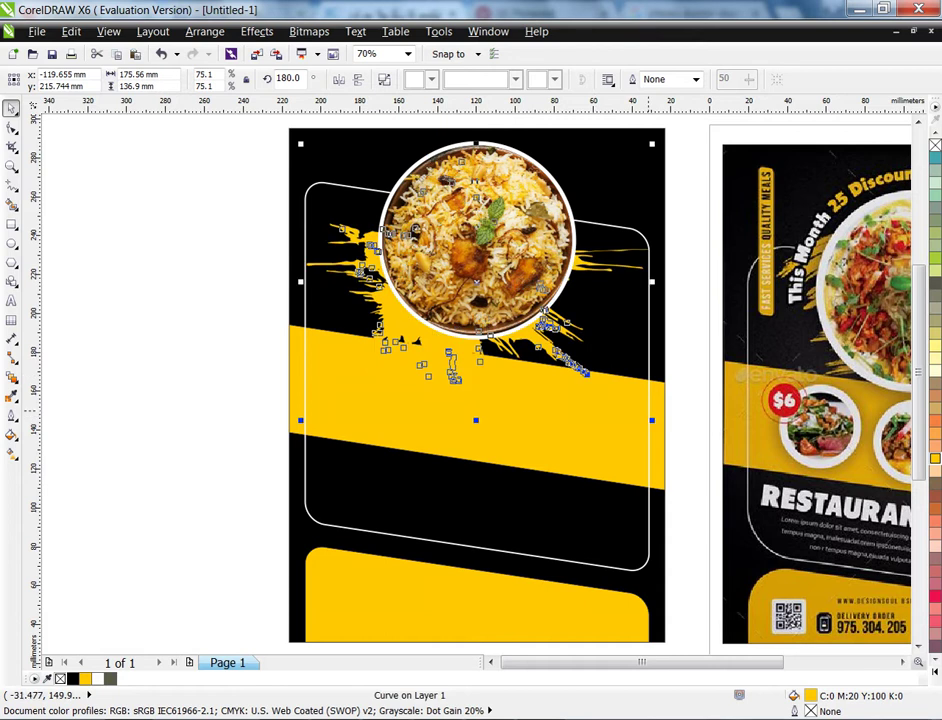
pyautogui.moveTo(476, 282); pyautogui.dragTo(493, 282)
# - PowerClip the yellow splatter inside the black poster background
pyautogui.click(256, 31)
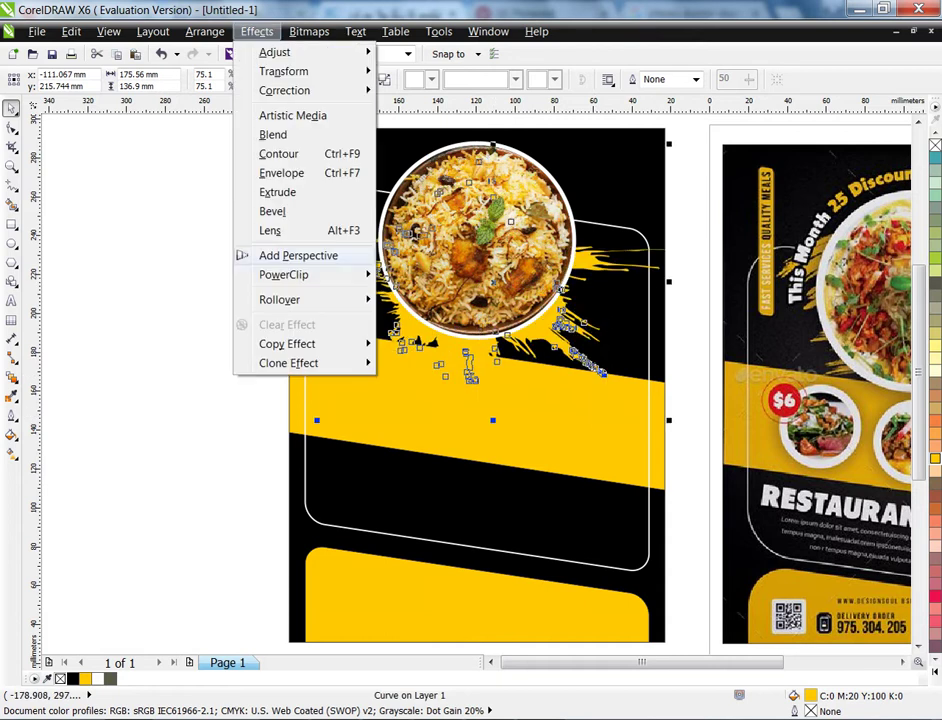
pyautogui.moveTo(290, 275)
pyautogui.click(449, 276)
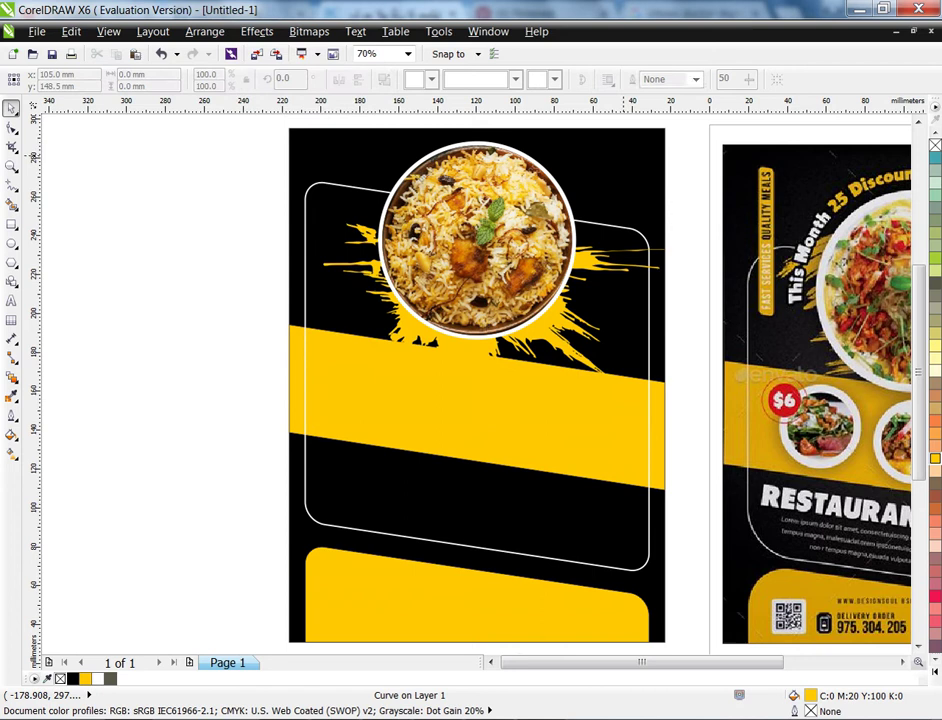
pyautogui.click(665, 241)
pyautogui.click(684, 237)
# - Place three copies of the dish picture, each about 42 mm wide, in an evenly spaced row along the slanted yellow band
pyautogui.click(514, 225)
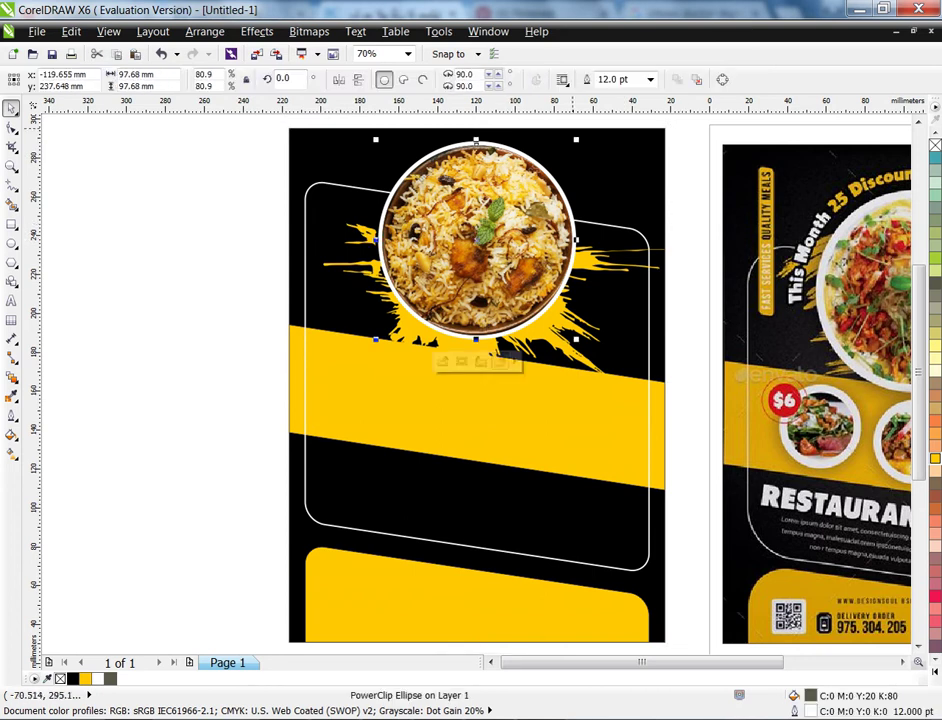
pyautogui.moveTo(575, 139); pyautogui.dragTo(481, 264)
pyautogui.rightClick(481, 264)
pyautogui.moveTo(418, 297); pyautogui.dragTo(470, 405)
pyautogui.rightClick(470, 405)
pyautogui.hotkey('ctrl', 'r')
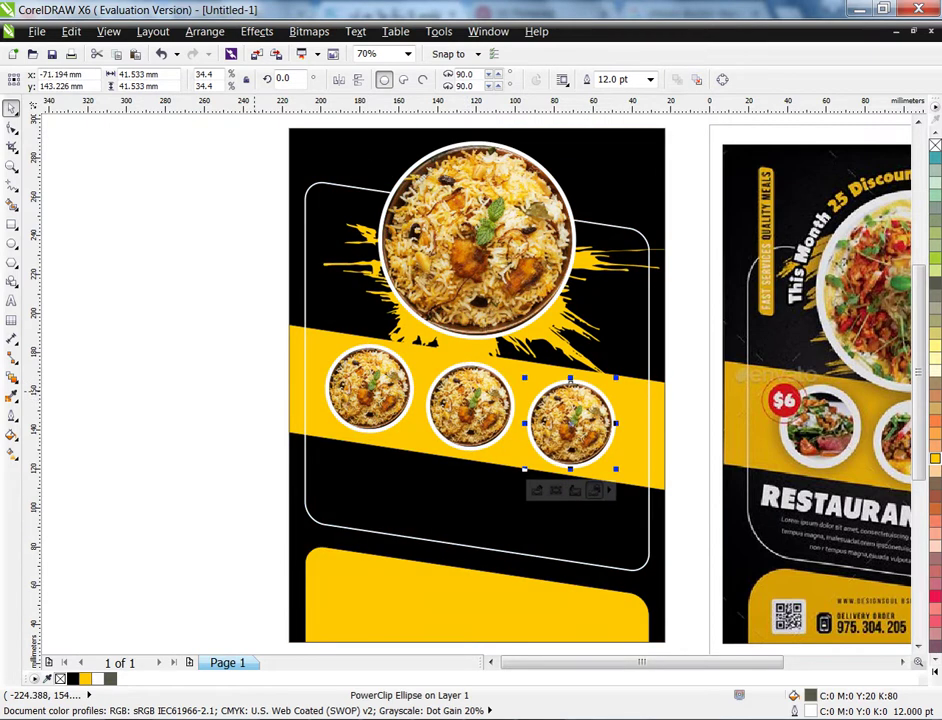
pyautogui.press('Escape')
# - Add the artistic text "RESTAURANT SLOGANE" near the upper right of the new poster
pyautogui.click(558, 541)
pyautogui.scroll(-2, 559, 540)
pyautogui.moveTo(355, 288); pyautogui.dragTo(884, 631)
pyautogui.hotkey('shift', 'F2')
pyautogui.click(494, 493)
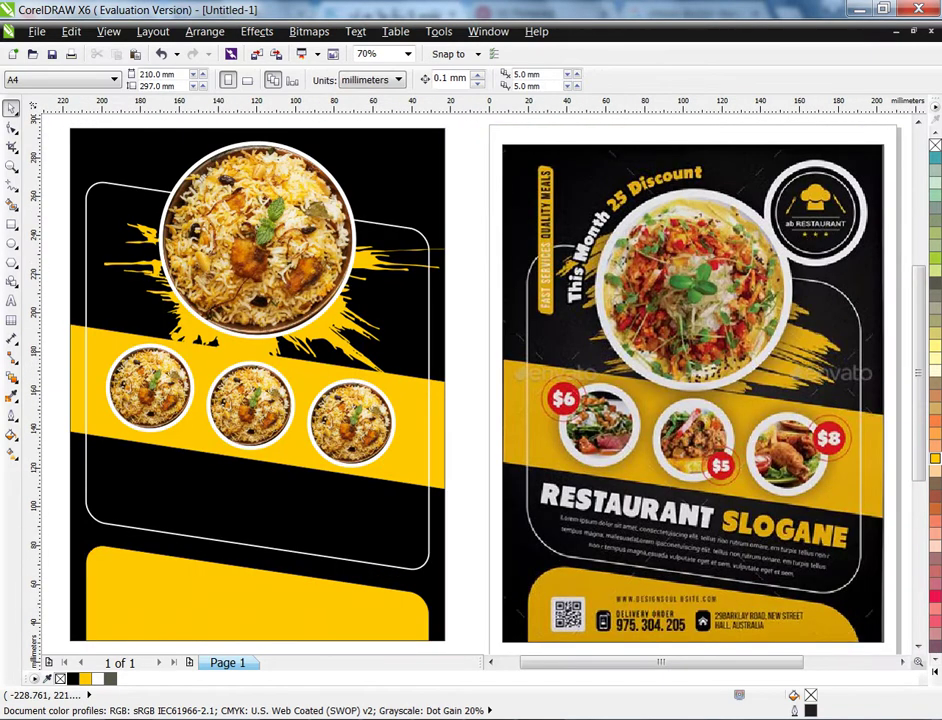
pyautogui.click(11, 300)
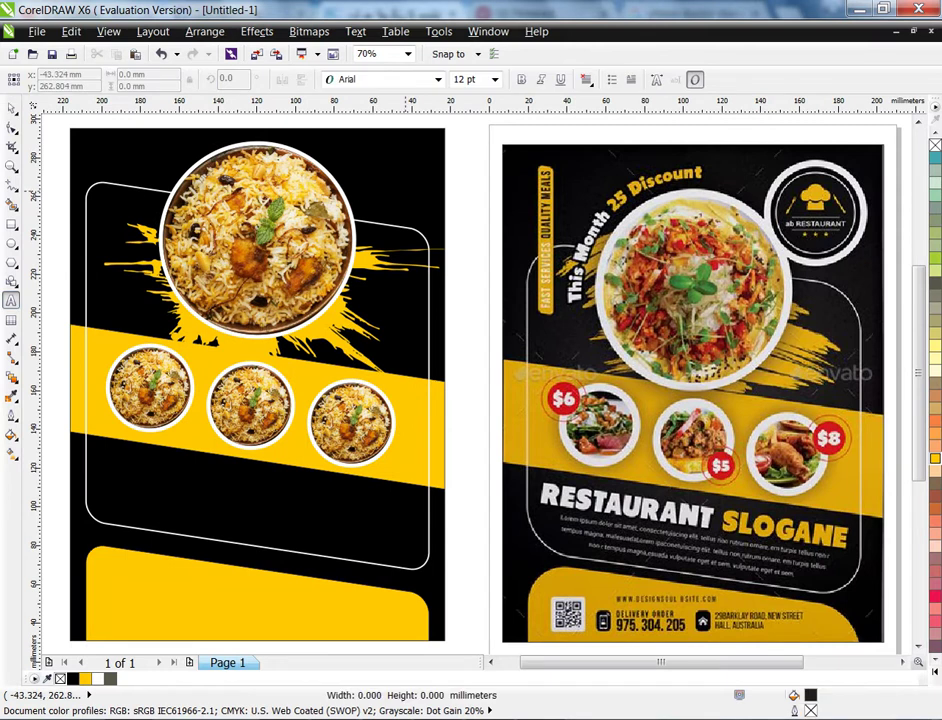
pyautogui.click(405, 184)
pyautogui.write('RESTAURANT')
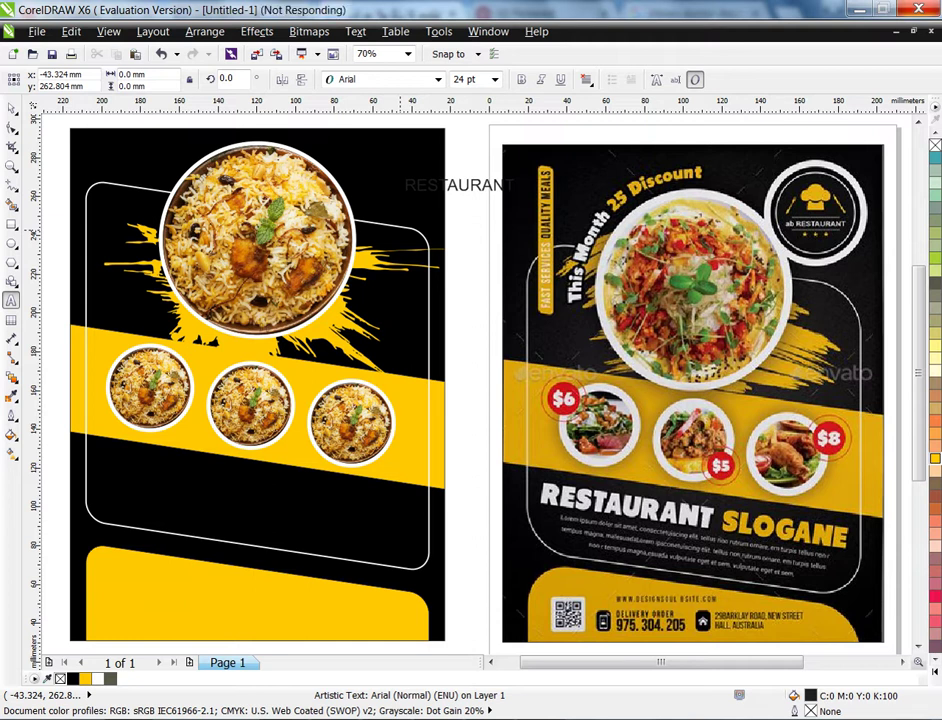
pyautogui.write('SLOGANE')
pyautogui.hotkey('ctrl', 'space')
# - Set the "RESTAURANT SLOGANE" headline in Arial Black
pyautogui.click(438, 80)
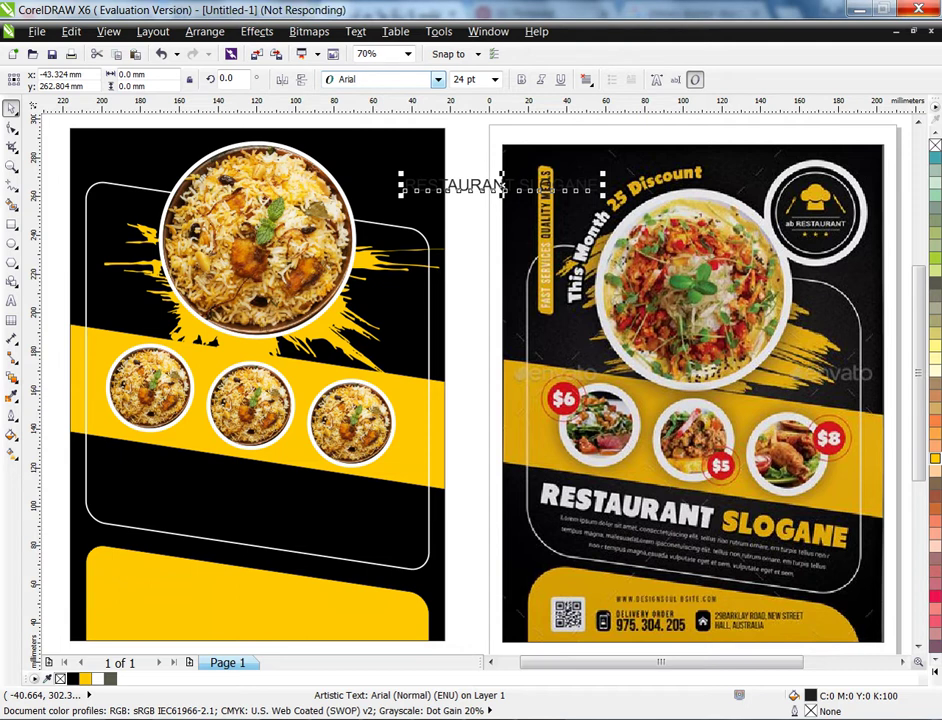
pyautogui.press('Down')
pyautogui.click(367, 127)
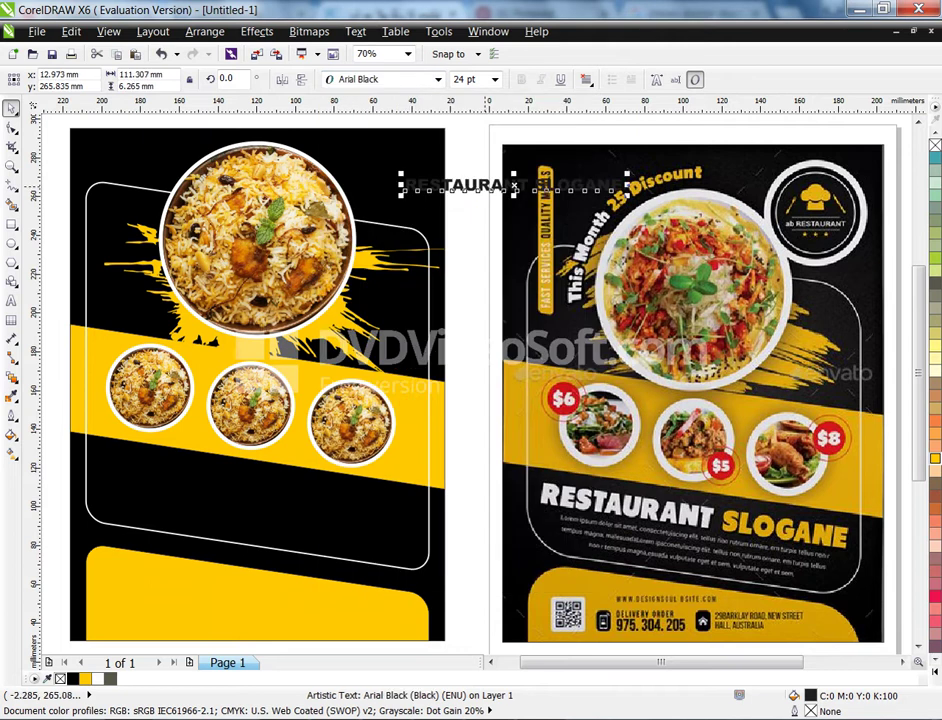
# - Fill the headline white and fit it across the poster below the small dishes at about 164 mm wide
pyautogui.moveTo(485, 186); pyautogui.dragTo(286, 437)
pyautogui.moveTo(195, 435); pyautogui.dragTo(82, 458)
pyautogui.click(935, 672)
pyautogui.click(905, 270)
pyautogui.click(906, 270)
pyautogui.moveTo(320, 469); pyautogui.dragTo(414, 518)
# - Colour only the word "SLOGANE" in the headline with the poster's yellow
pyautogui.click(11, 301)
pyautogui.hotkey('ctrl', 'shift', 'Left')
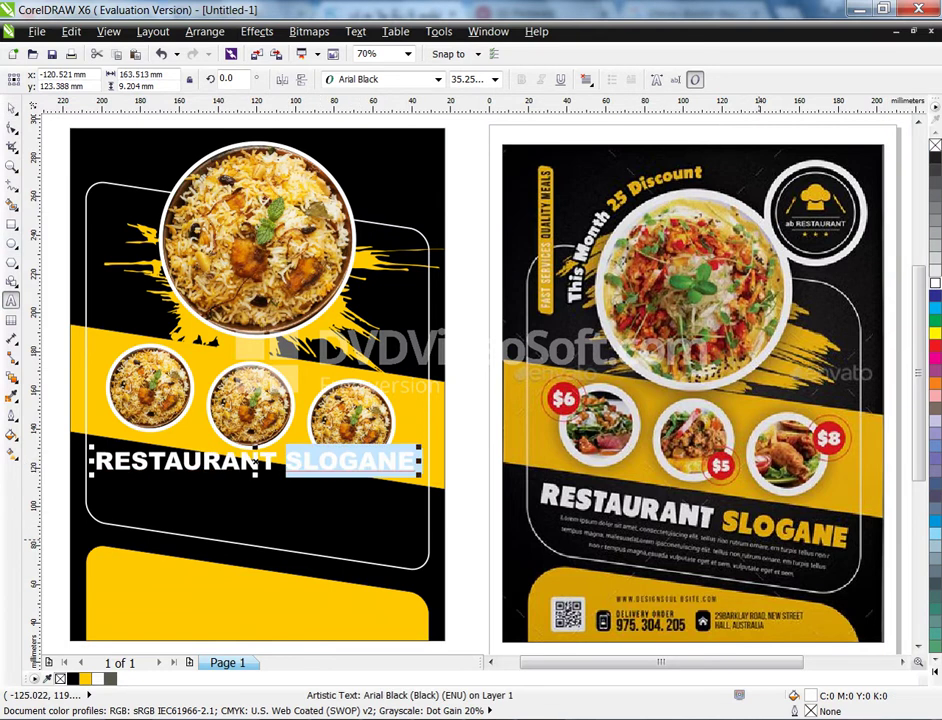
pyautogui.click(935, 674)
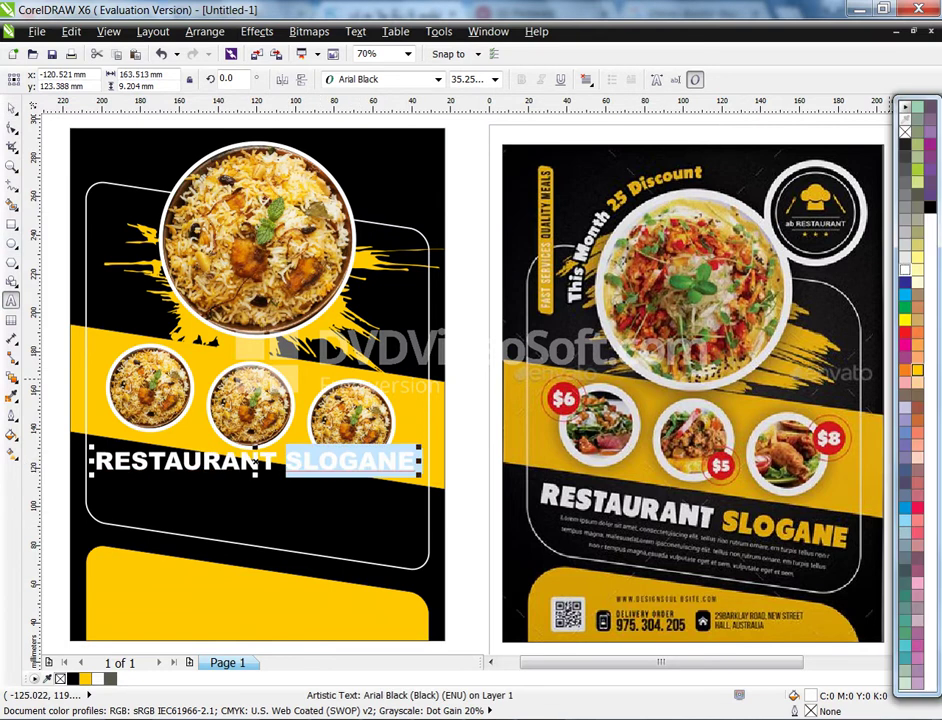
pyautogui.click(918, 370)
pyautogui.click(11, 108)
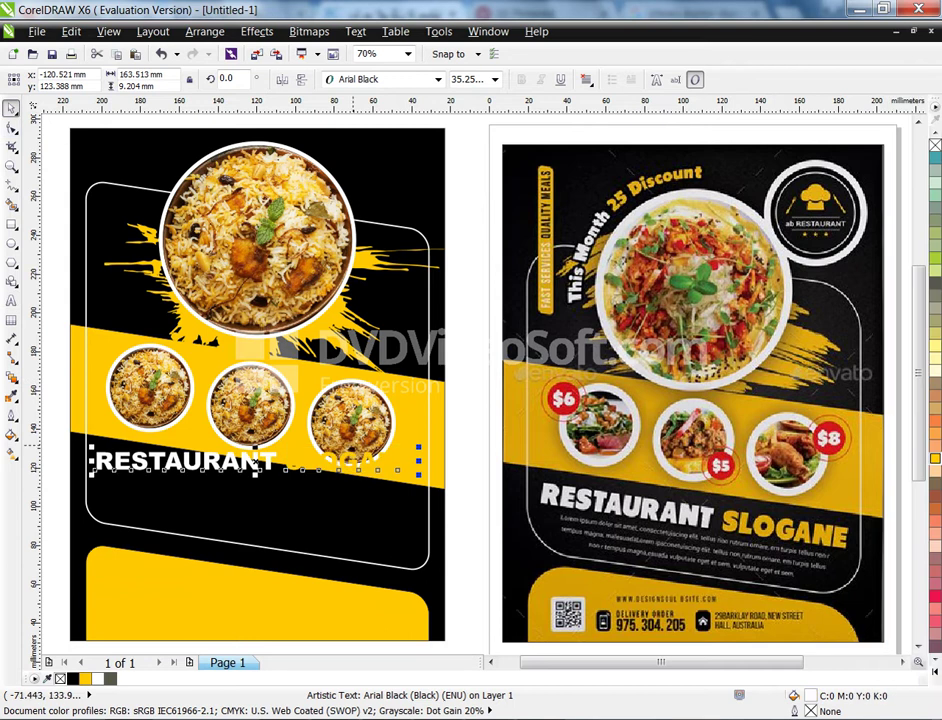
# - Skew the headline vertically so it slopes down to the right, parallel to the lower edge of the yellow band
pyautogui.click(369, 464)
pyautogui.moveTo(423, 459); pyautogui.dragTo(423, 505)
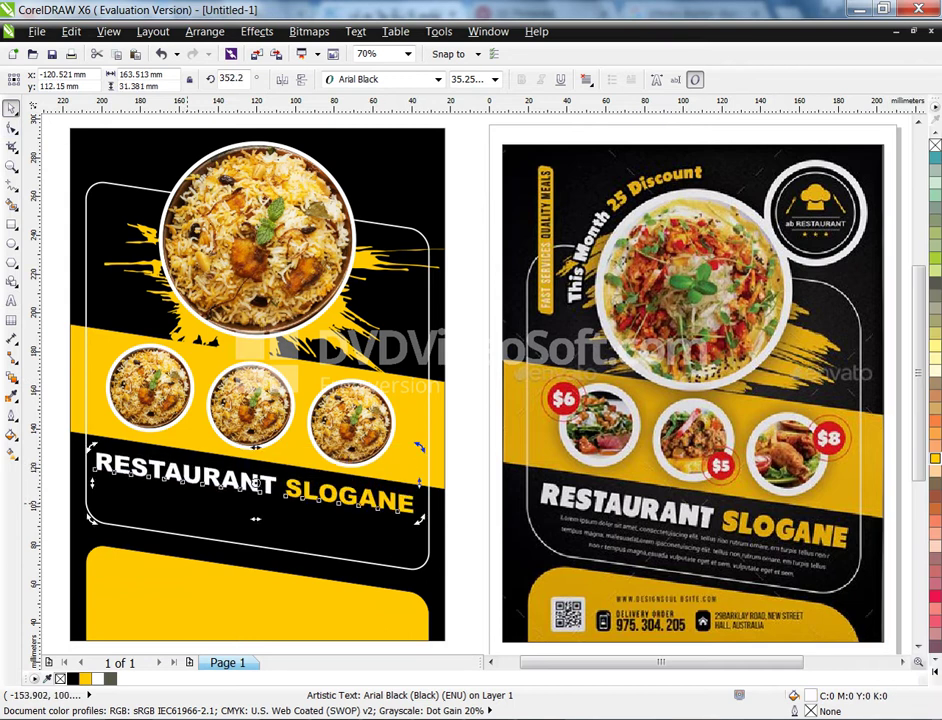
pyautogui.moveTo(94, 481); pyautogui.dragTo(94, 476)
pyautogui.click(337, 494)
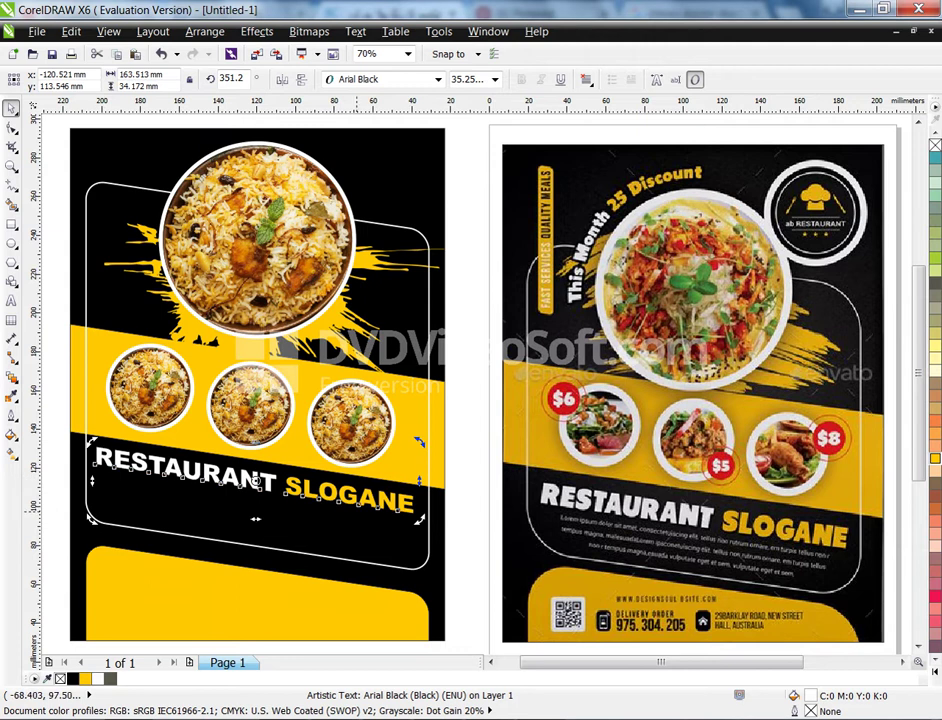
# - Duplicate the slanted headline just below itself, shrink the copy to about 49 mm wide under the word "RESTAURANT" and fill it white
pyautogui.click(453, 477)
pyautogui.moveTo(349, 502); pyautogui.dragTo(349, 525)
pyautogui.rightClick(349, 525)
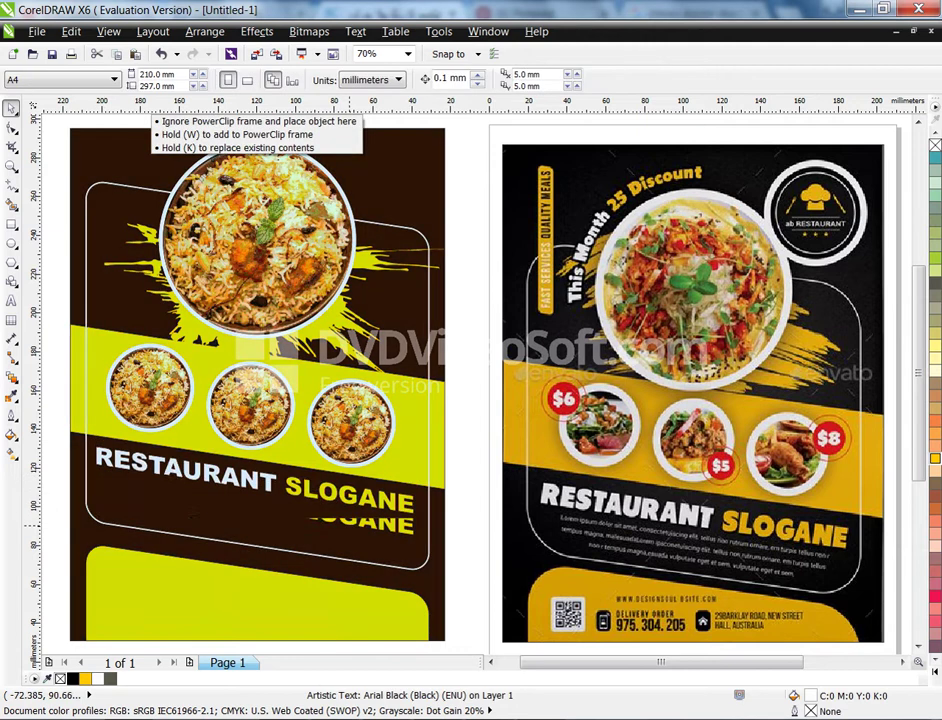
pyautogui.moveTo(419, 539); pyautogui.dragTo(197, 493)
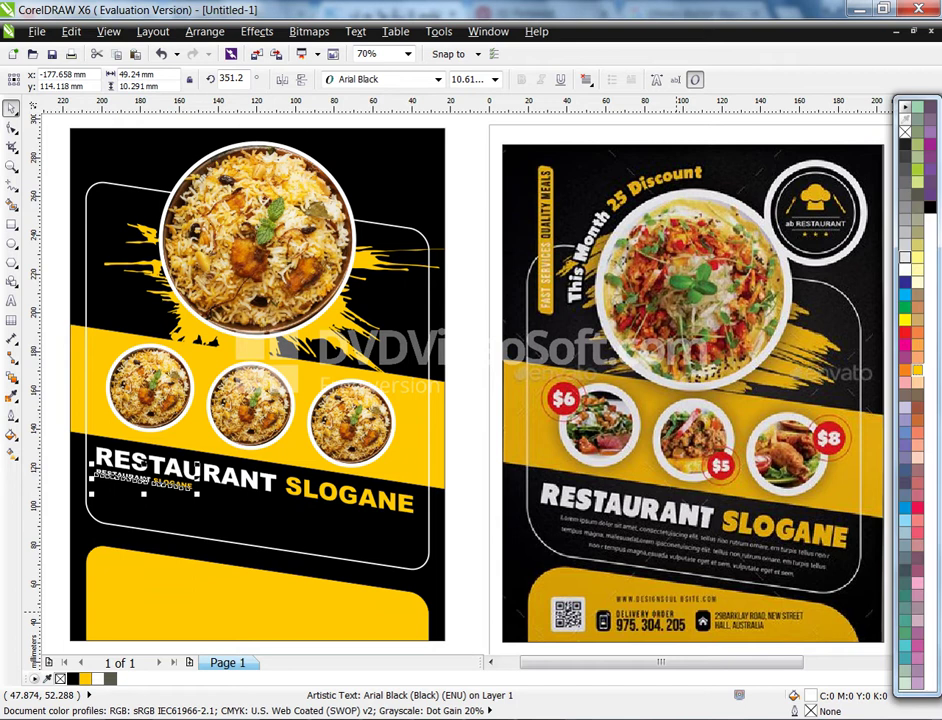
pyautogui.click(905, 269)
# - Duplicate the small white text twice along the headline's slope to form a row of three, and select all three copies
pyautogui.moveTo(156, 480); pyautogui.dragTo(258, 500)
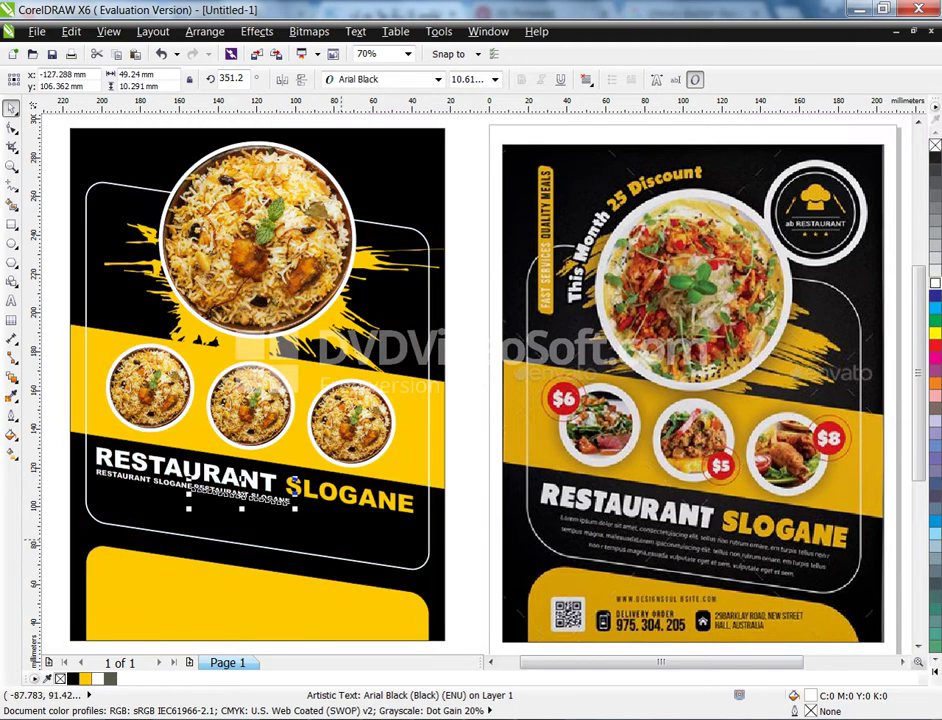
pyautogui.hotkey('ctrl', 'r')
pyautogui.keyDown('shift'); pyautogui.click(263, 499); pyautogui.keyUp('shift')
pyautogui.keyDown('shift'); pyautogui.click(157, 484); pyautogui.keyUp('shift')
pyautogui.press('g')
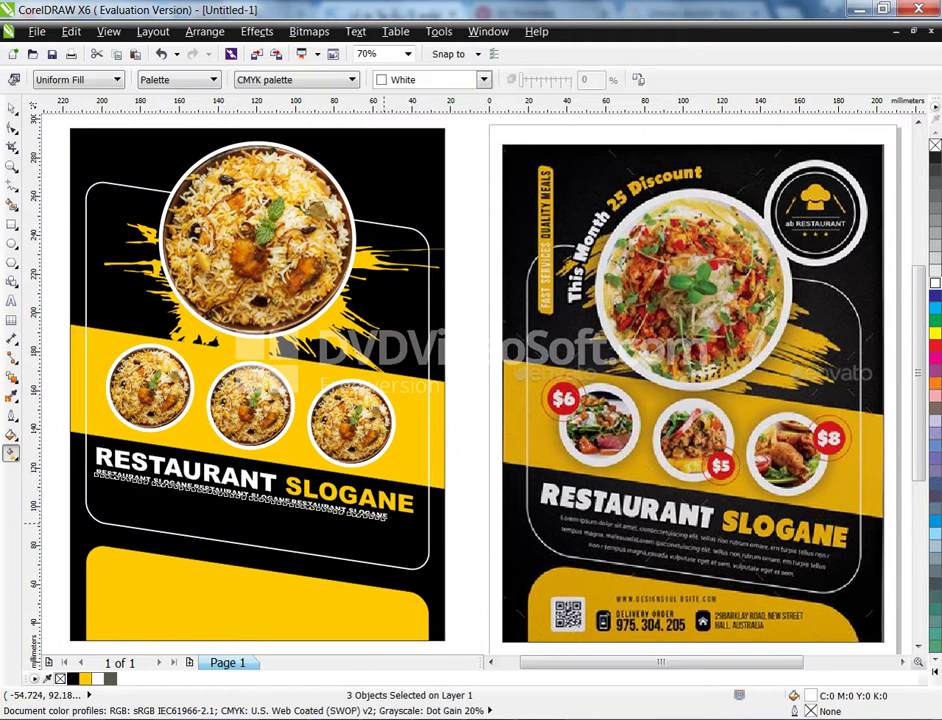
pyautogui.click(12, 108)
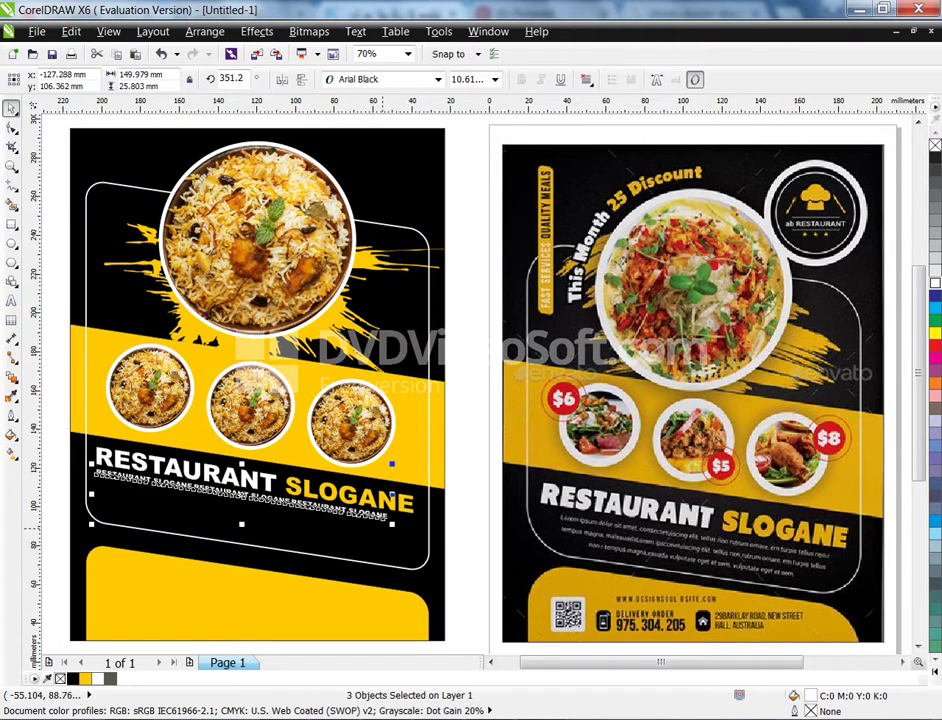
# - Scale the small text row to about 163 mm wide and duplicate it downward to make three parallel slanted rows
pyautogui.moveTo(392, 523); pyautogui.dragTo(367, 529)
pyautogui.rightClick(367, 529)
pyautogui.hotkey('ctrl', 'r')
pyautogui.hotkey('ctrl', 'r')
pyautogui.hotkey('ctrl', 'z')
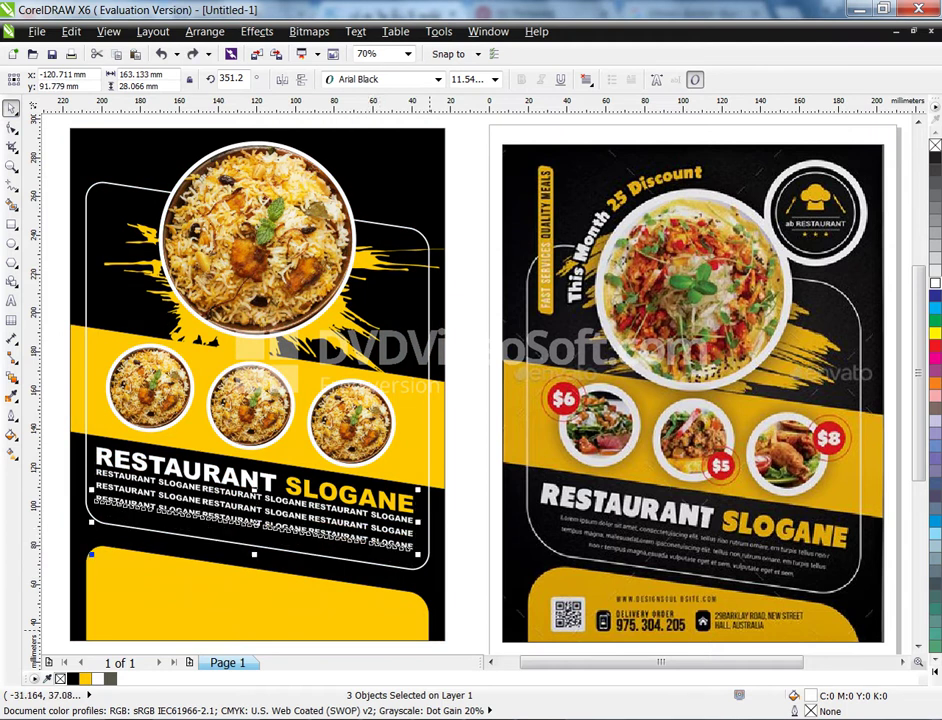
pyautogui.press('Escape')
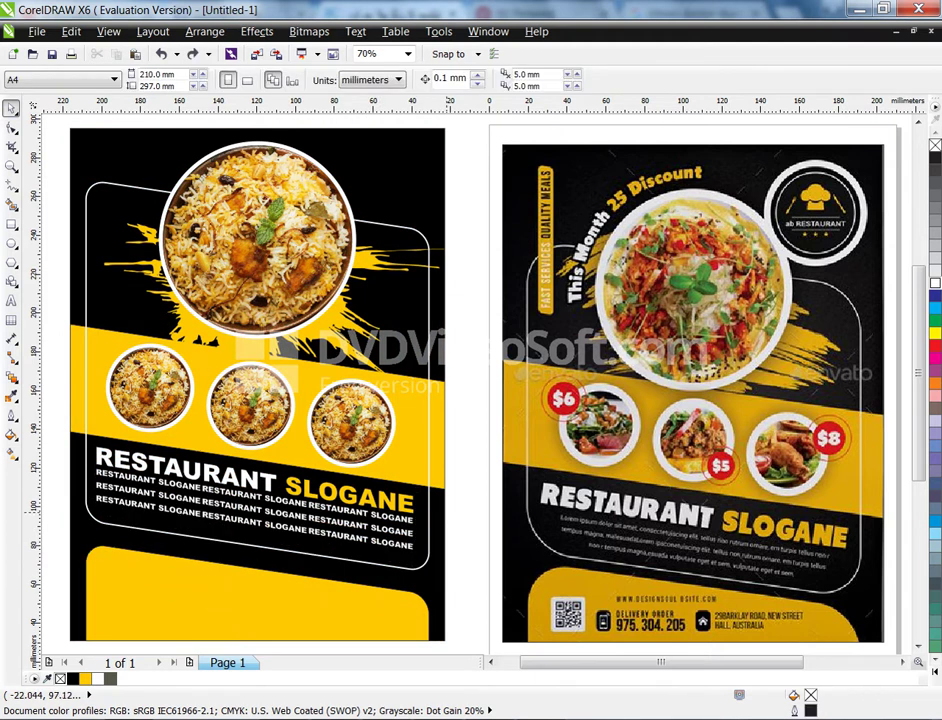
# - Add the artistic text "This Month 25 Discount" beside the large dish photo
pyautogui.click(11, 300)
pyautogui.click(391, 325)
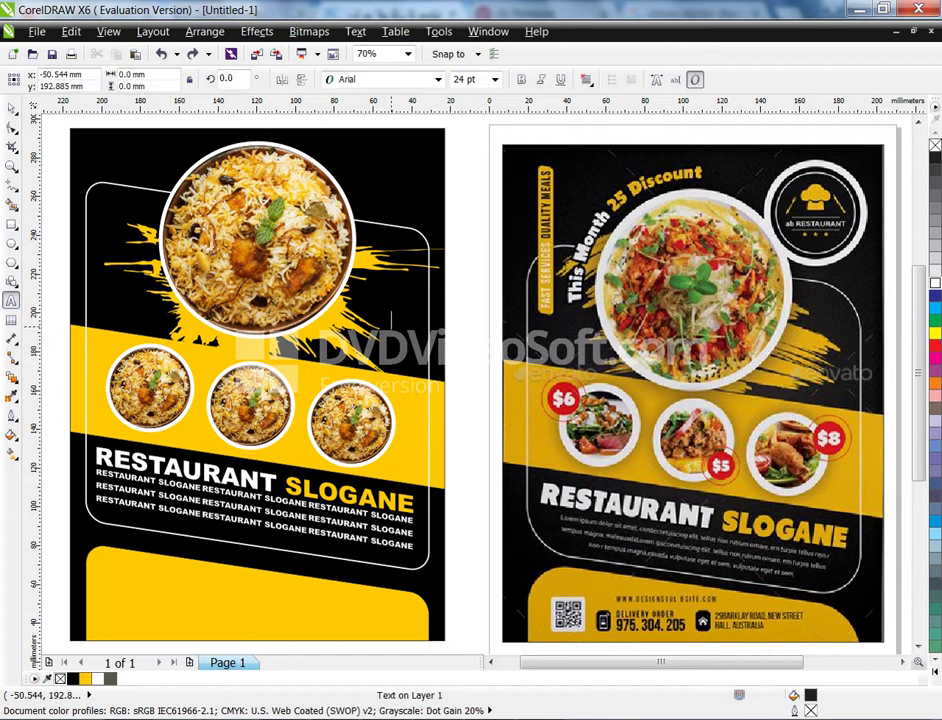
pyautogui.write('fast')
pyautogui.press('BackSpace')
pyautogui.press('BackSpace')
pyautogui.press('BackSpace')
pyautogui.press('BackSpace')
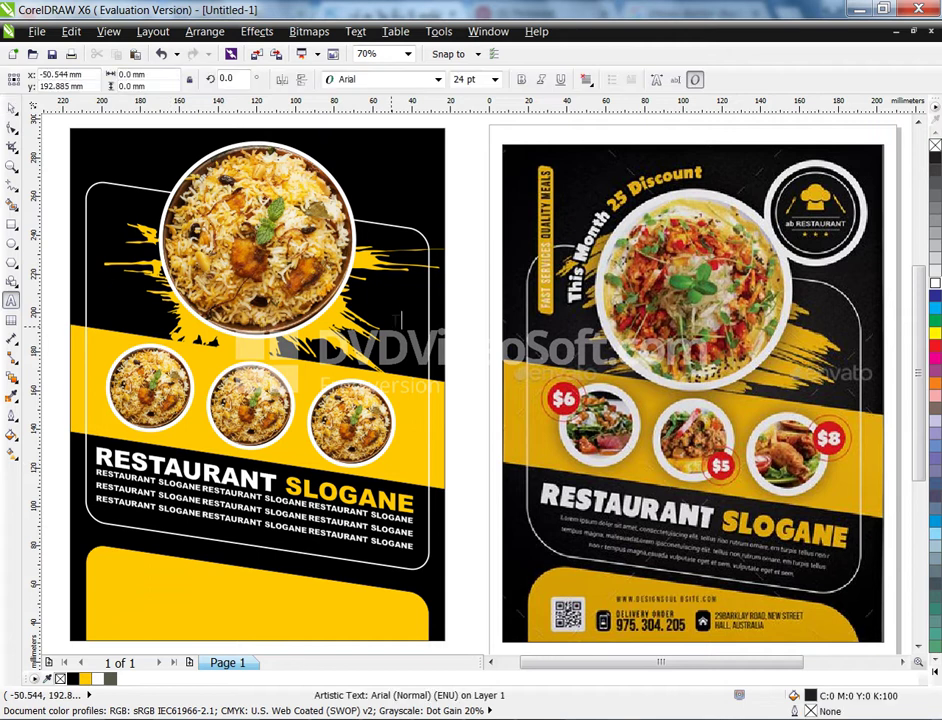
pyautogui.write('his Month 25 Discount')
pyautogui.hotkey('ctrl', 'space')
# - Set the "This Month 25 Discount" text in Arial Black and fill it white
pyautogui.click(438, 79)
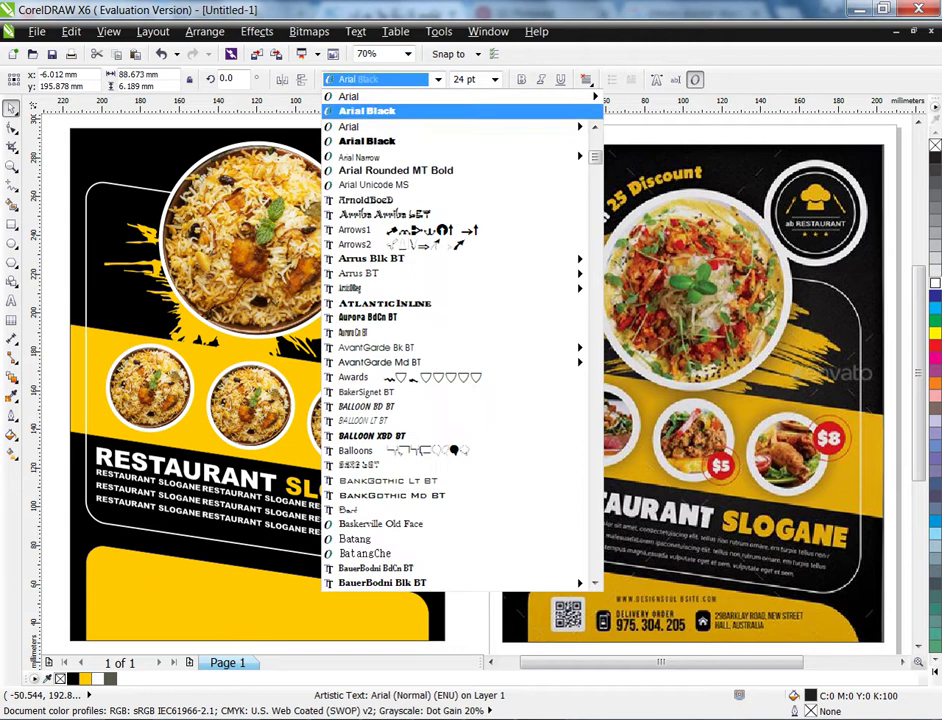
pyautogui.click(367, 141)
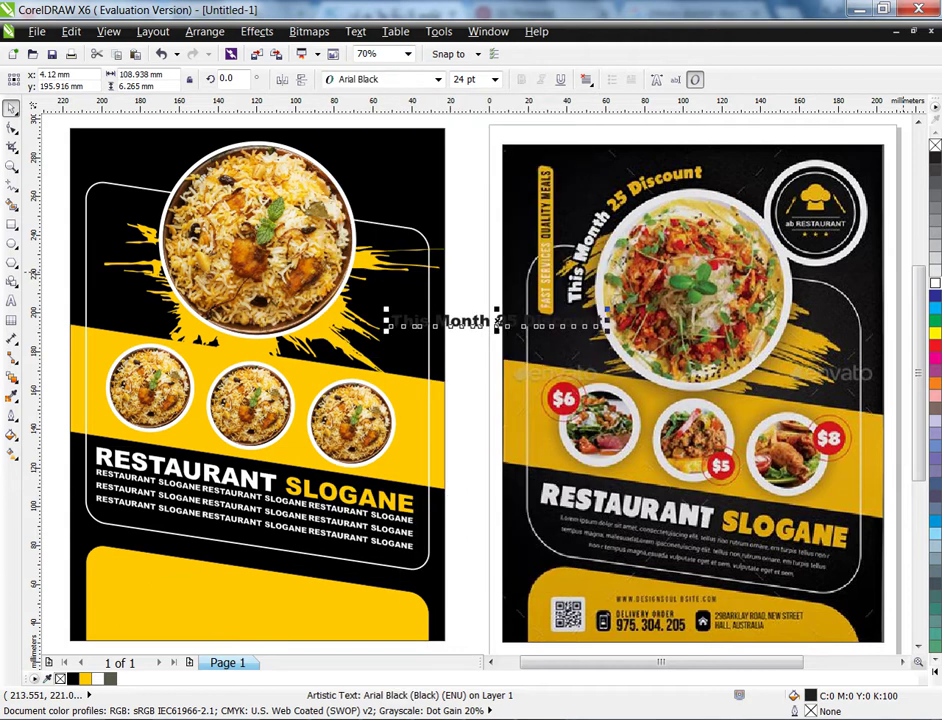
pyautogui.click(935, 283)
# - Fit the discount text to the large dish's circle and set its distance from the path to 4.5 mm
pyautogui.keyDown('shift'); pyautogui.click(297, 231); pyautogui.keyUp('shift')
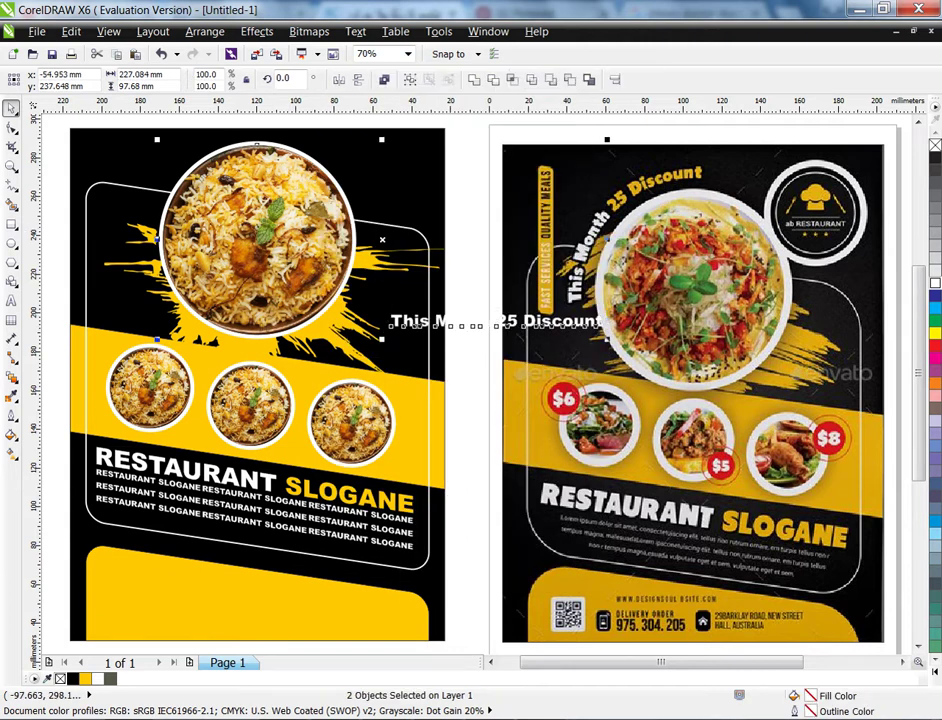
pyautogui.click(356, 31)
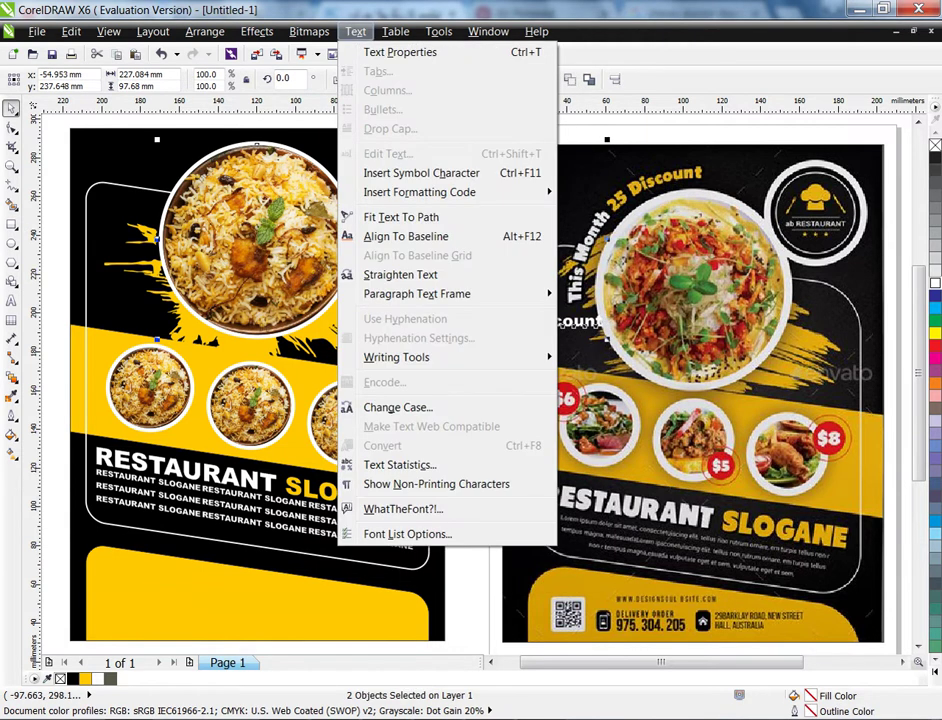
pyautogui.click(401, 217)
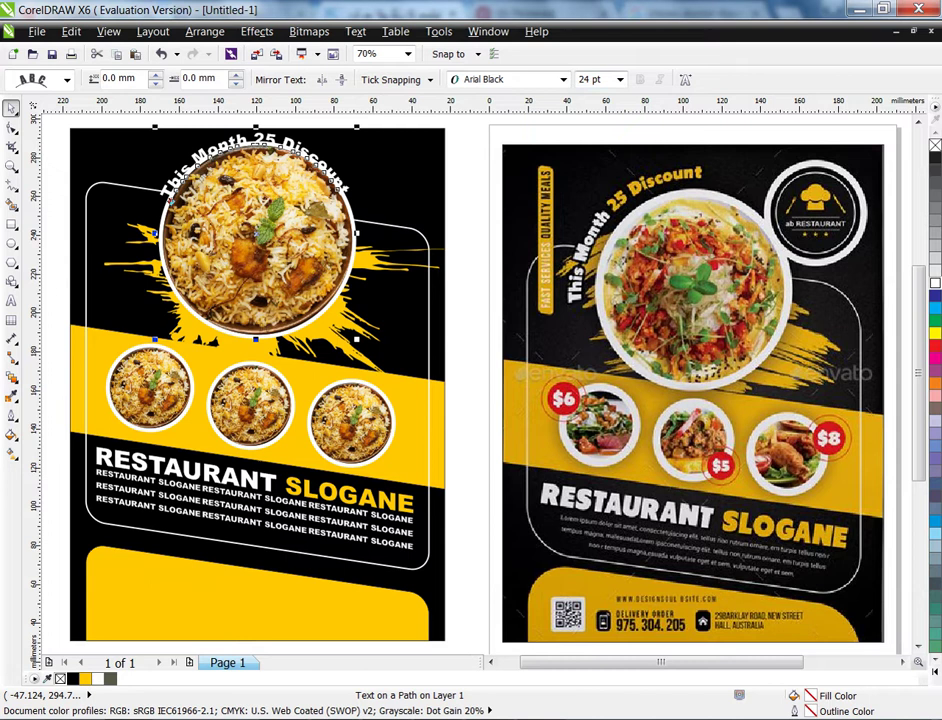
pyautogui.click(156, 82)
pyautogui.click(156, 74)
pyautogui.click(156, 74)
pyautogui.click(156, 74)
pyautogui.click(156, 74)
pyautogui.click(156, 74)
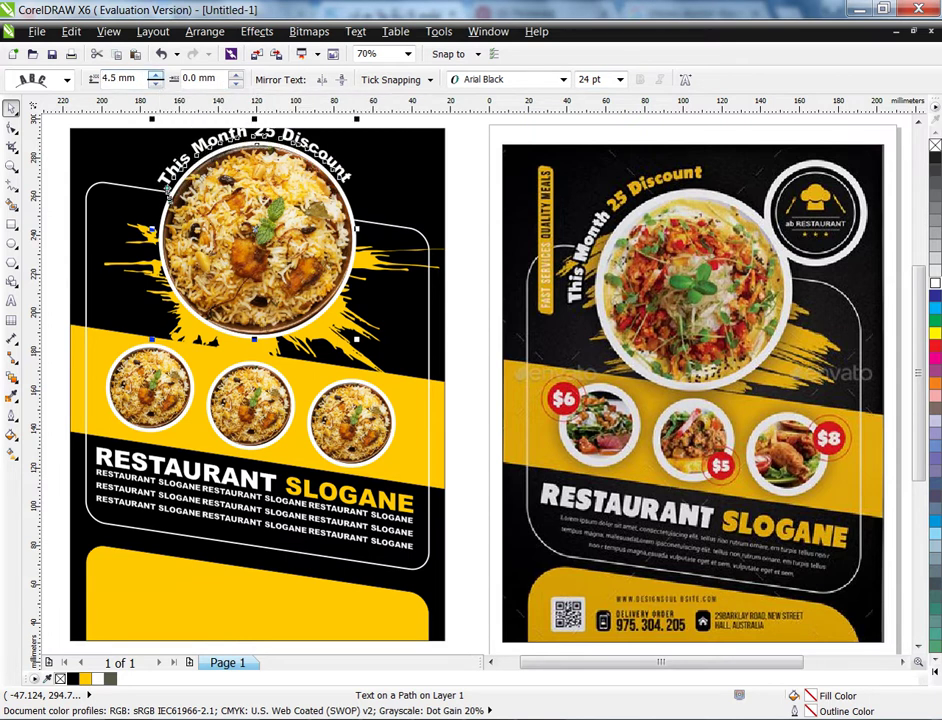
# - Set the discount text's offset along the circle to -39 mm so it curves around the dish's upper left
pyautogui.click(236, 84)
pyautogui.moveTo(236, 83); pyautogui.dragTo(236, 83)
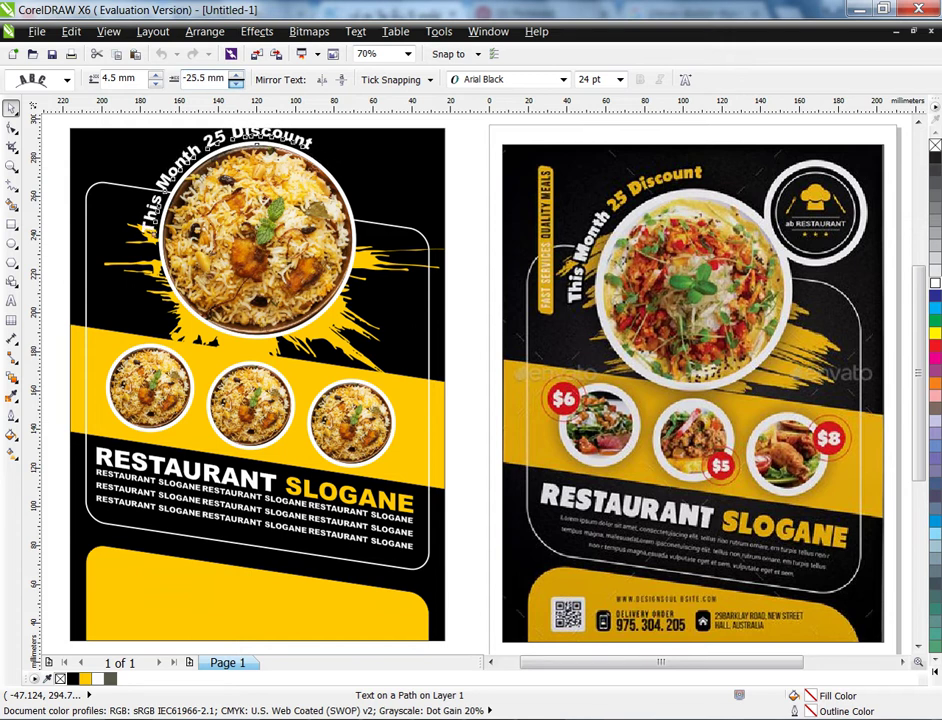
pyautogui.moveTo(236, 83); pyautogui.dragTo(236, 83)
pyautogui.click(153, 31)
pyautogui.moveTo(204, 31)
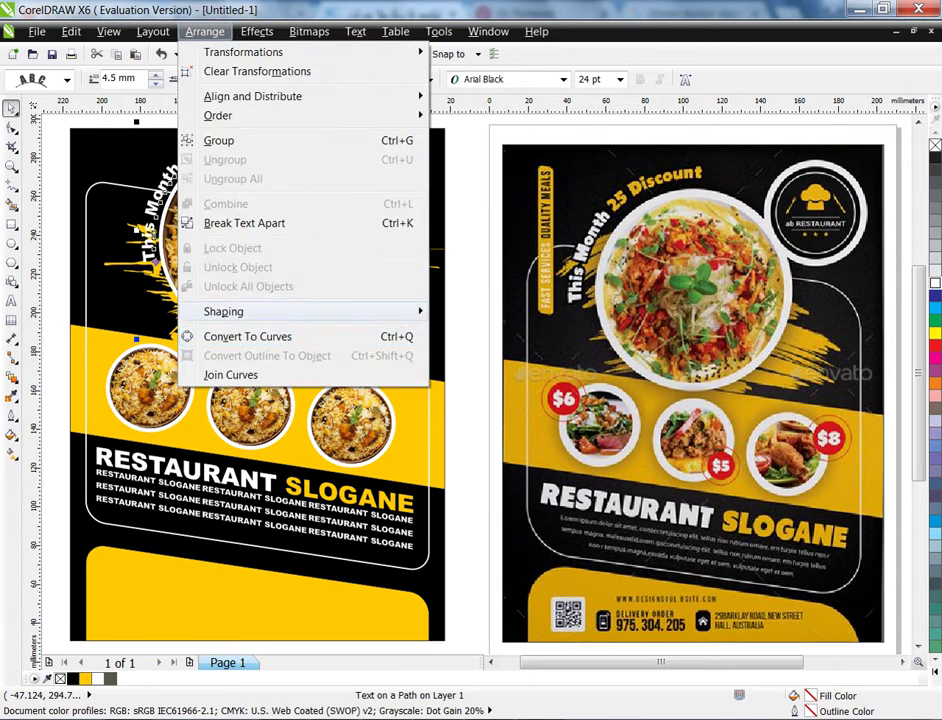
pyautogui.click(55, 173)
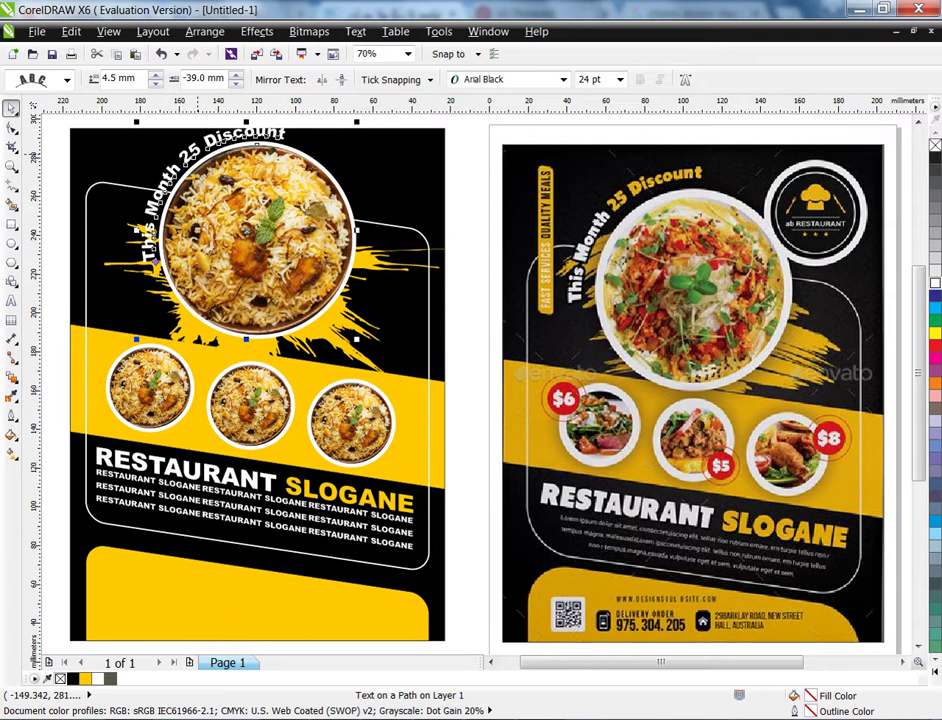
pyautogui.hotkey('ctrl', 'k')
pyautogui.click(178, 122)
# - Shrink the large dish photo together with its curved text about their centre to about 98 mm wide overall
pyautogui.moveTo(118, 123); pyautogui.dragTo(357, 337)
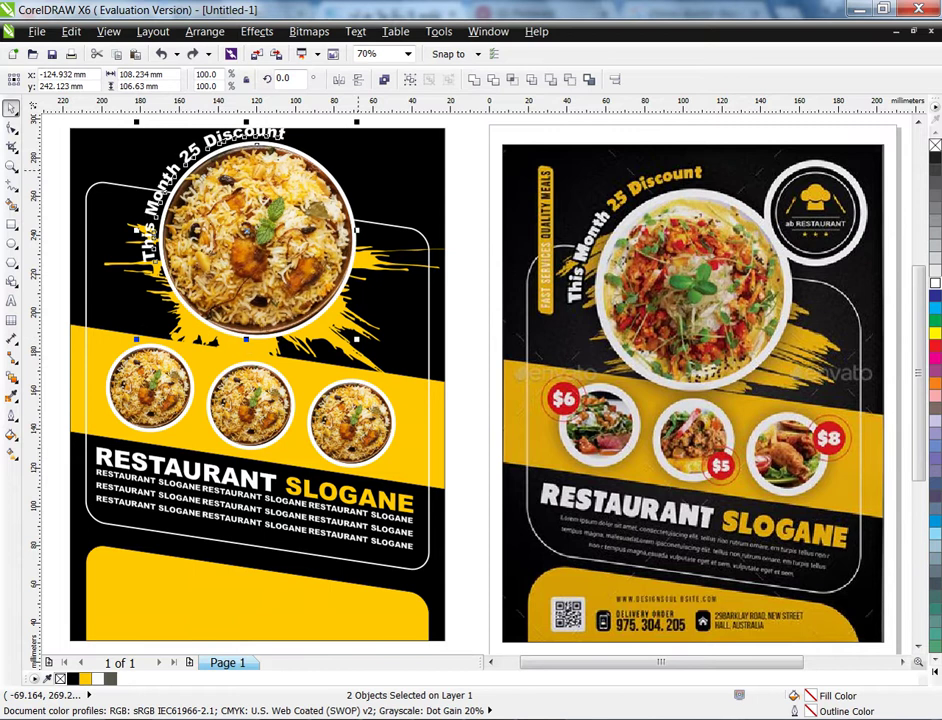
pyautogui.moveTo(356, 122); pyautogui.dragTo(341, 136)
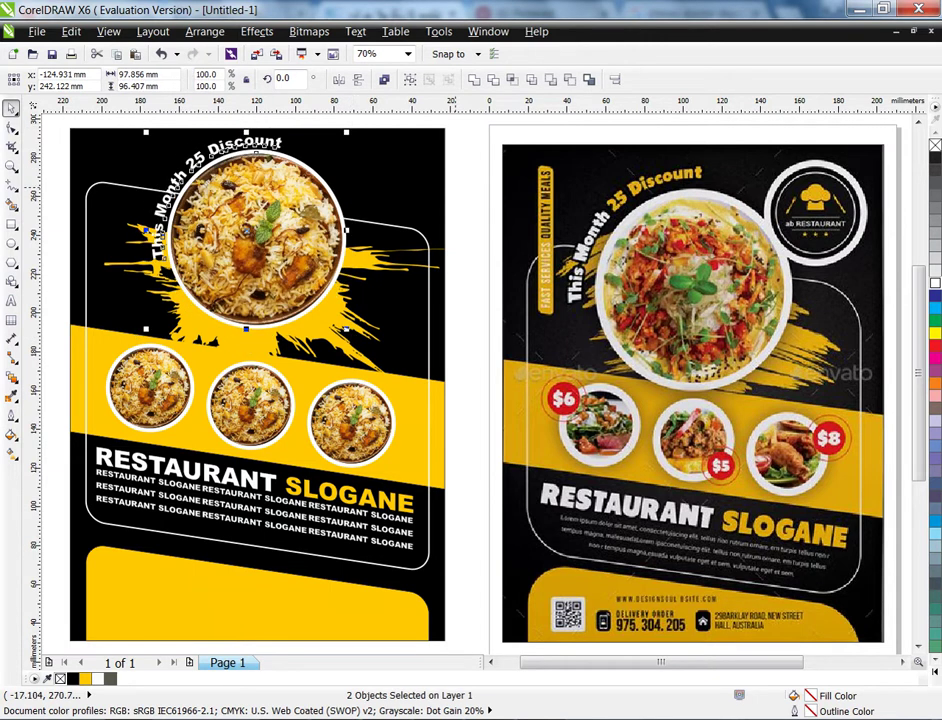
pyautogui.press('Escape')
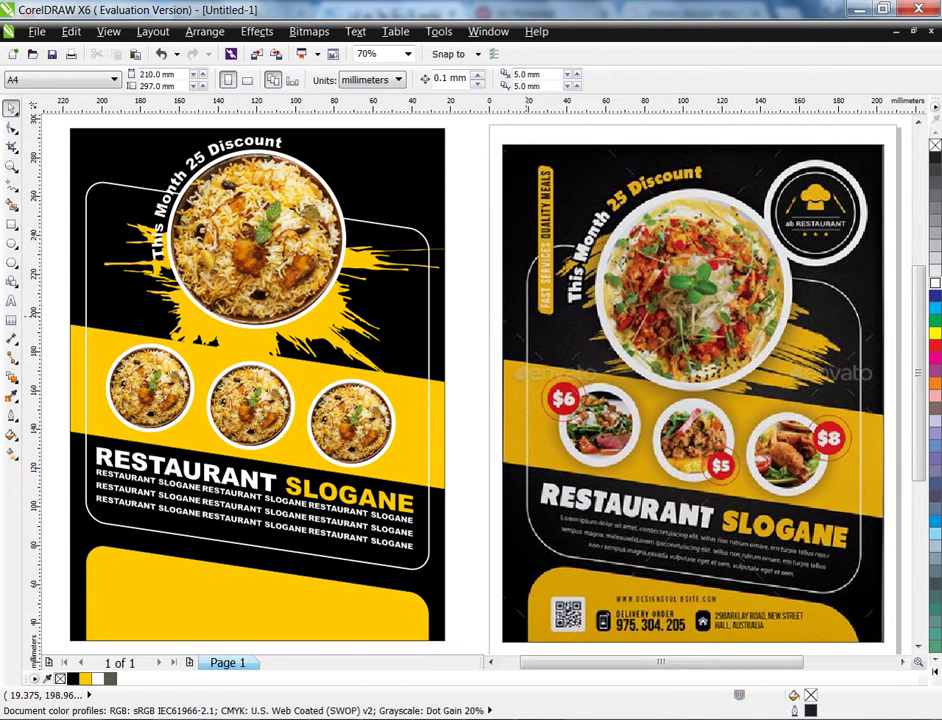
pyautogui.scroll(-1, 526, 318)
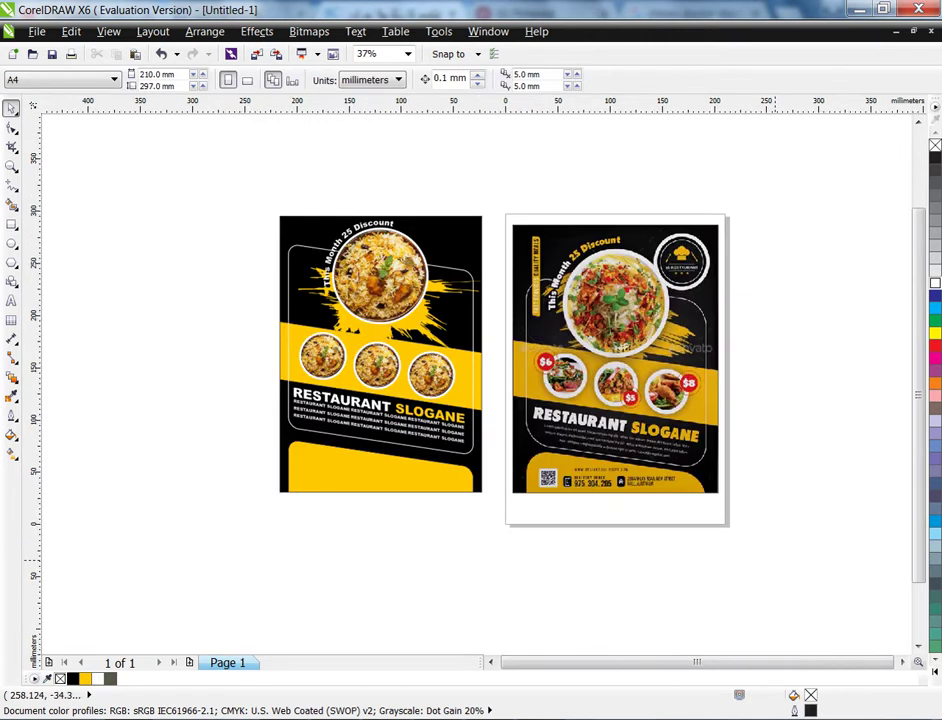